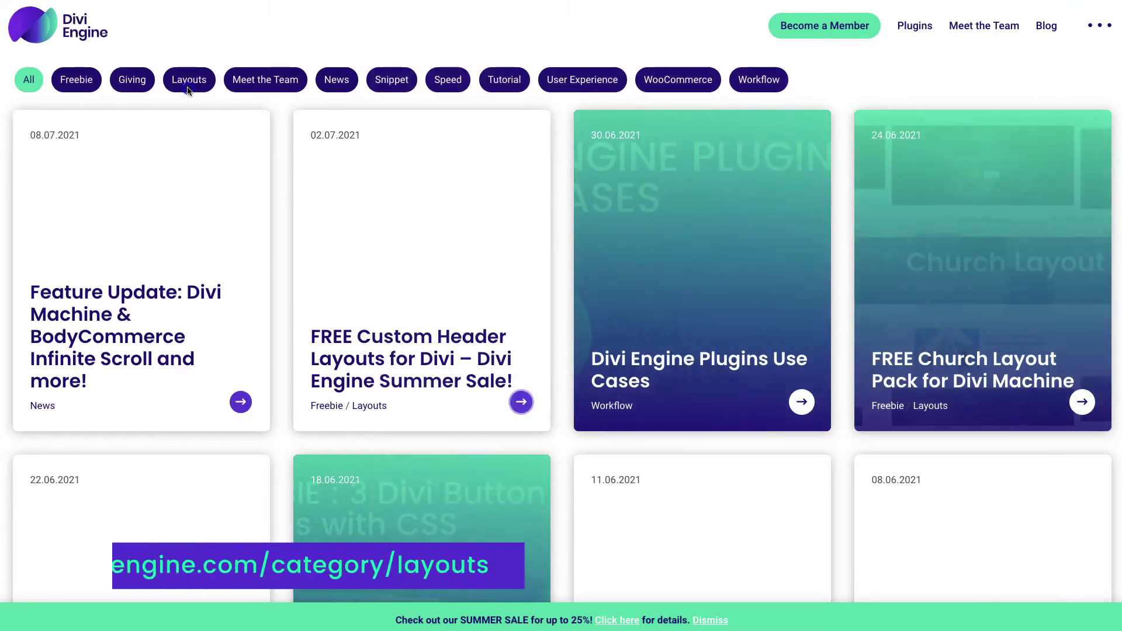
# Filter Divi Engine posts to Layouts and download the Furniture shop layout pack zip.
pyautogui.click(188, 87)
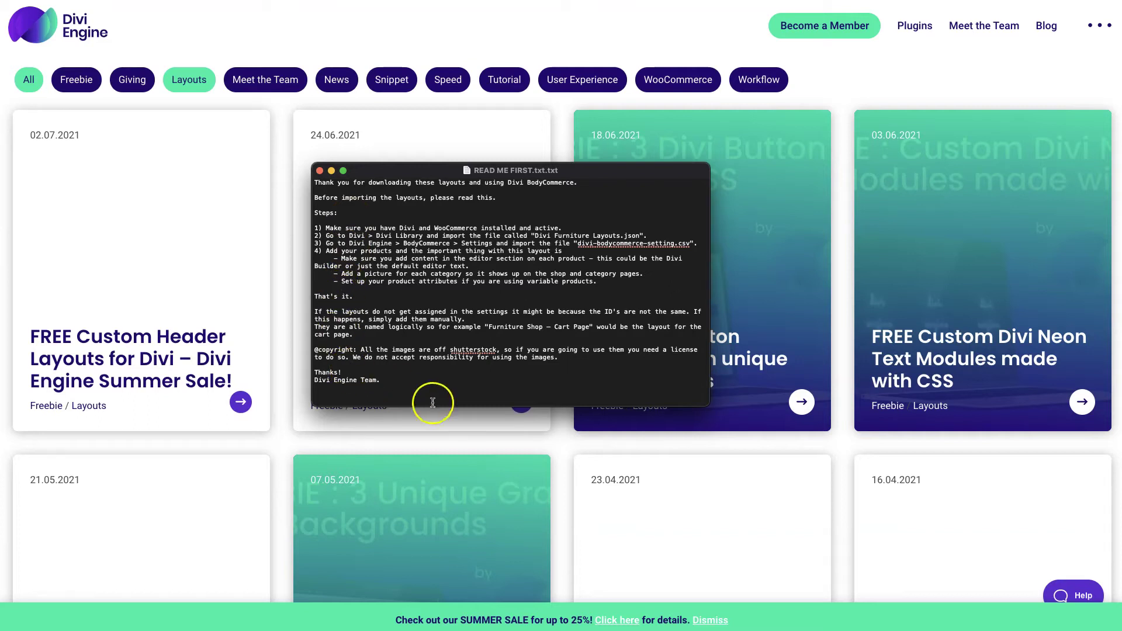
pyautogui.click(320, 170)
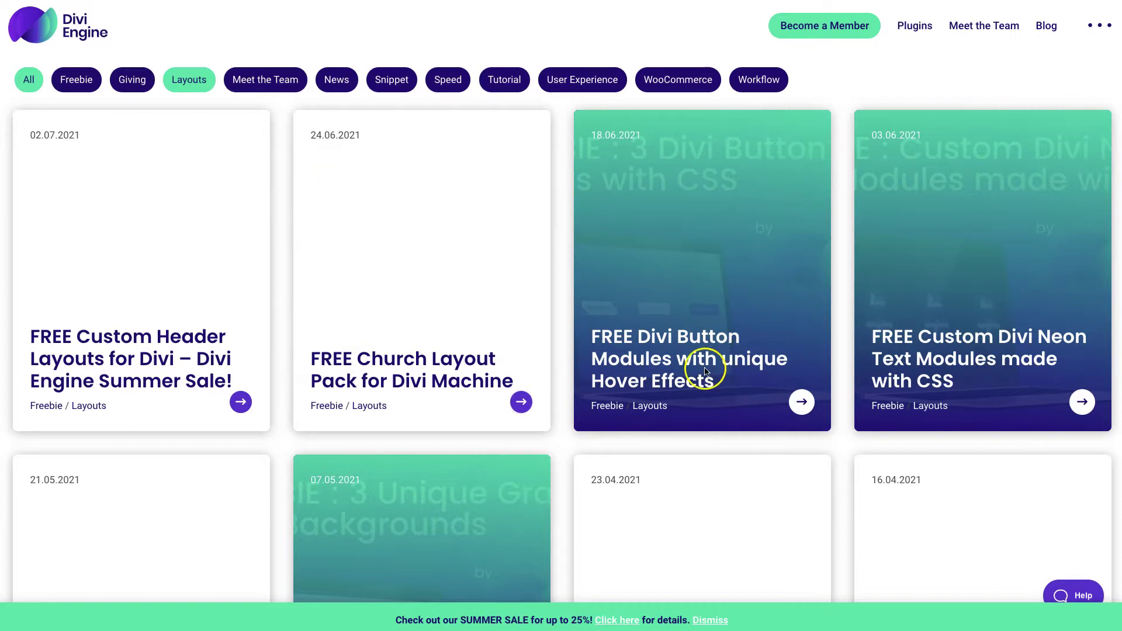
pyautogui.scroll(-15, 568, 346)
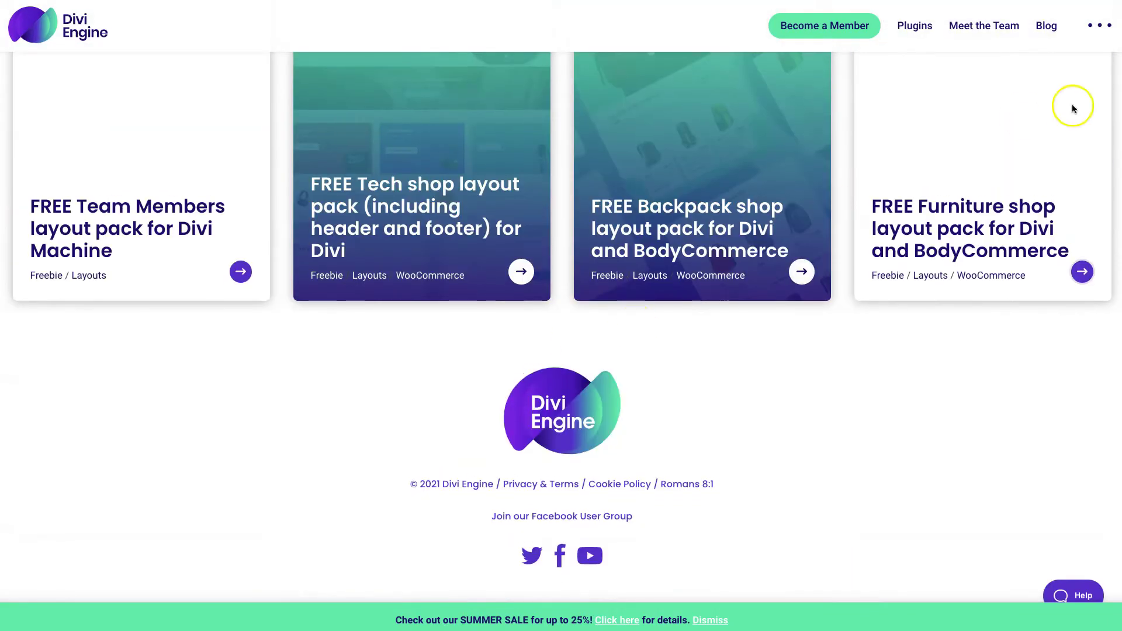
pyautogui.click(973, 231)
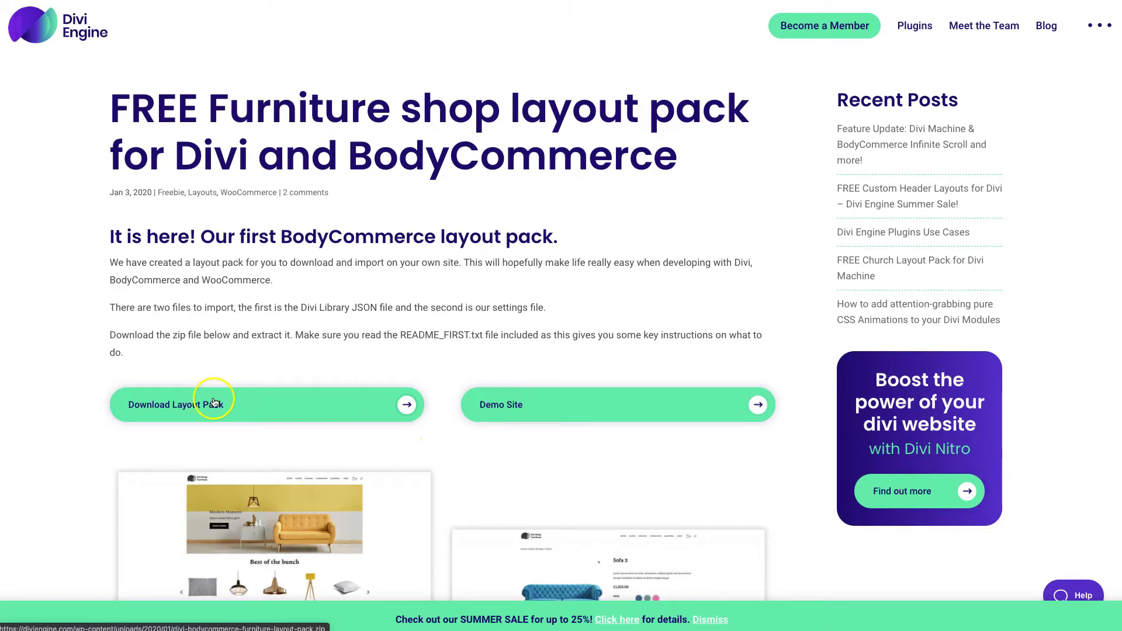
pyautogui.click(214, 403)
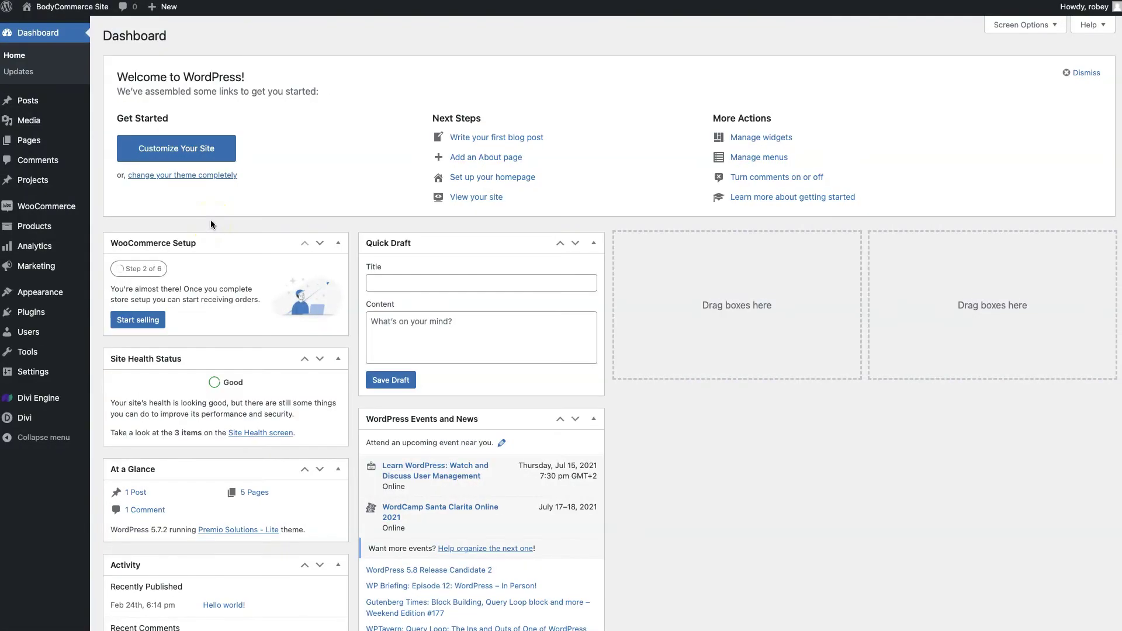
# Bring up the WooCommerce Status Tools list down to Create default WooCommerce pages.
pyautogui.moveTo(47, 205)
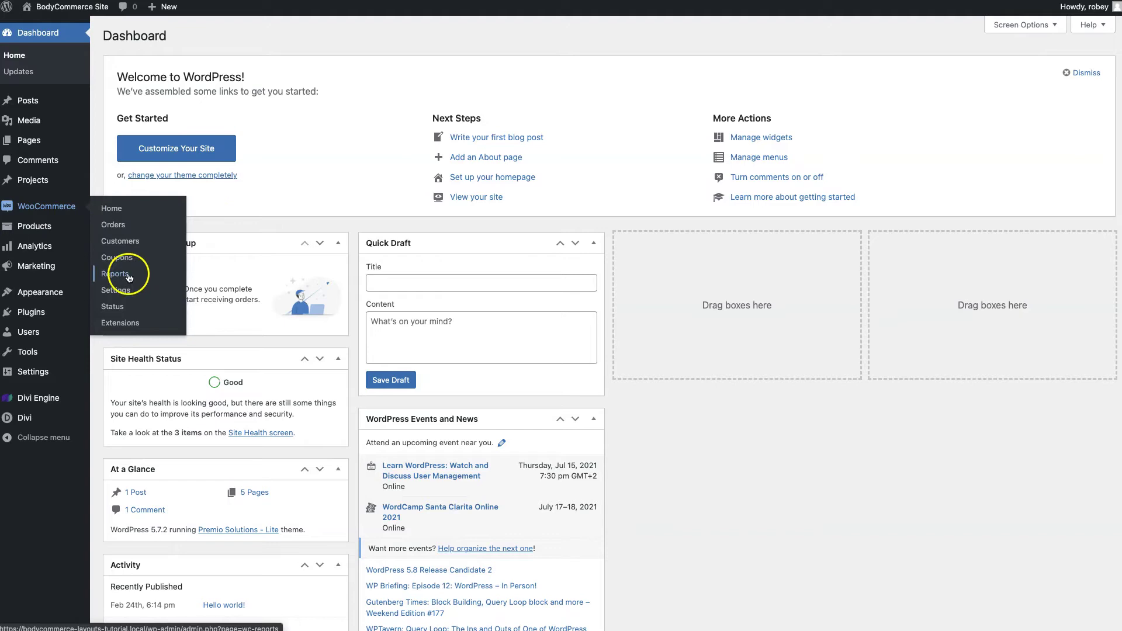
pyautogui.click(119, 308)
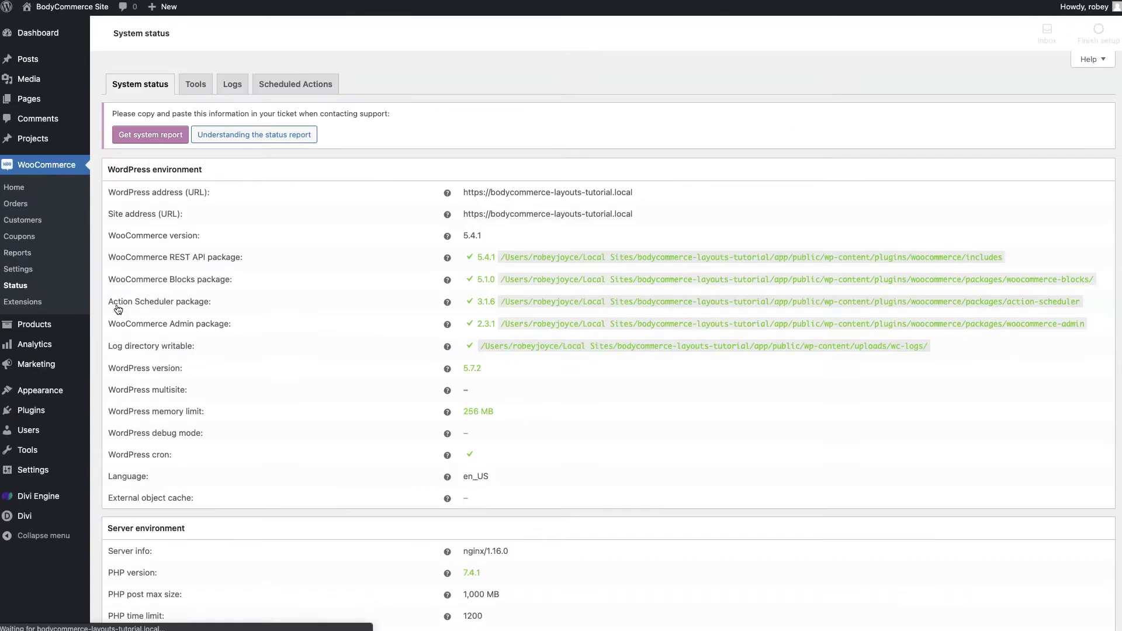
pyautogui.click(189, 83)
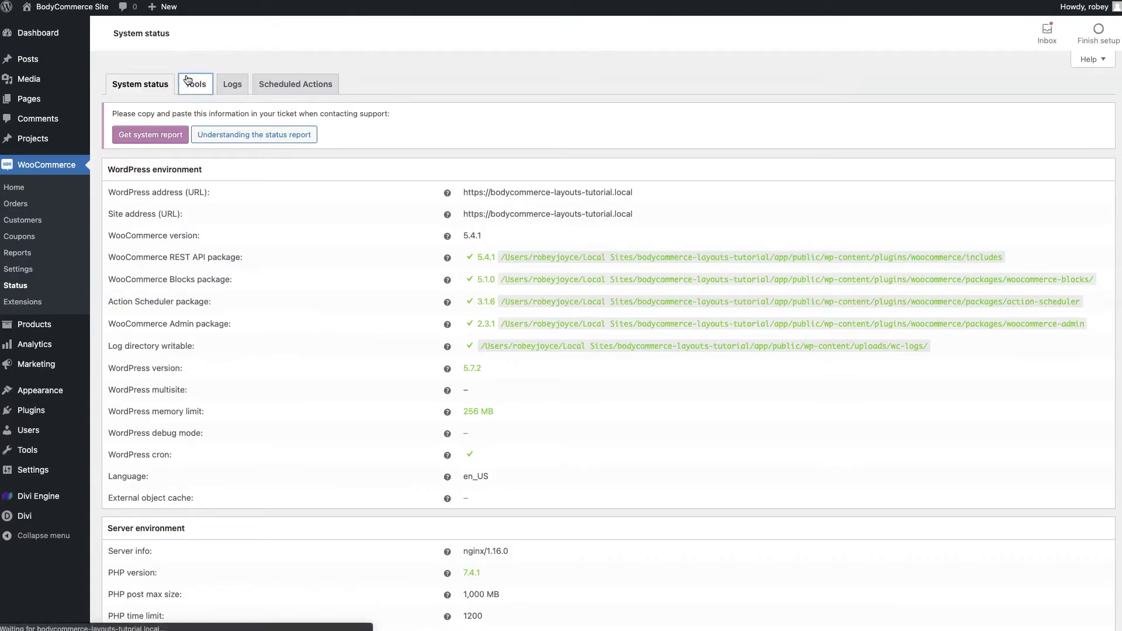
pyautogui.scroll(-3, 377, 330)
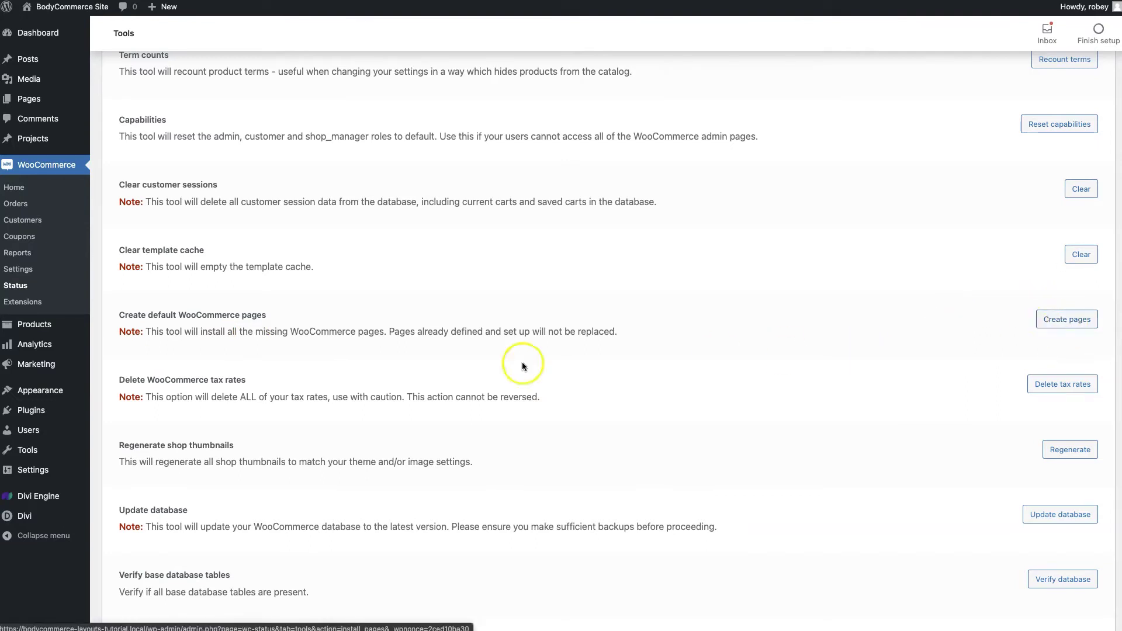
# Create a new navigation menu named 'Main Menu'.
pyautogui.moveTo(69, 401)
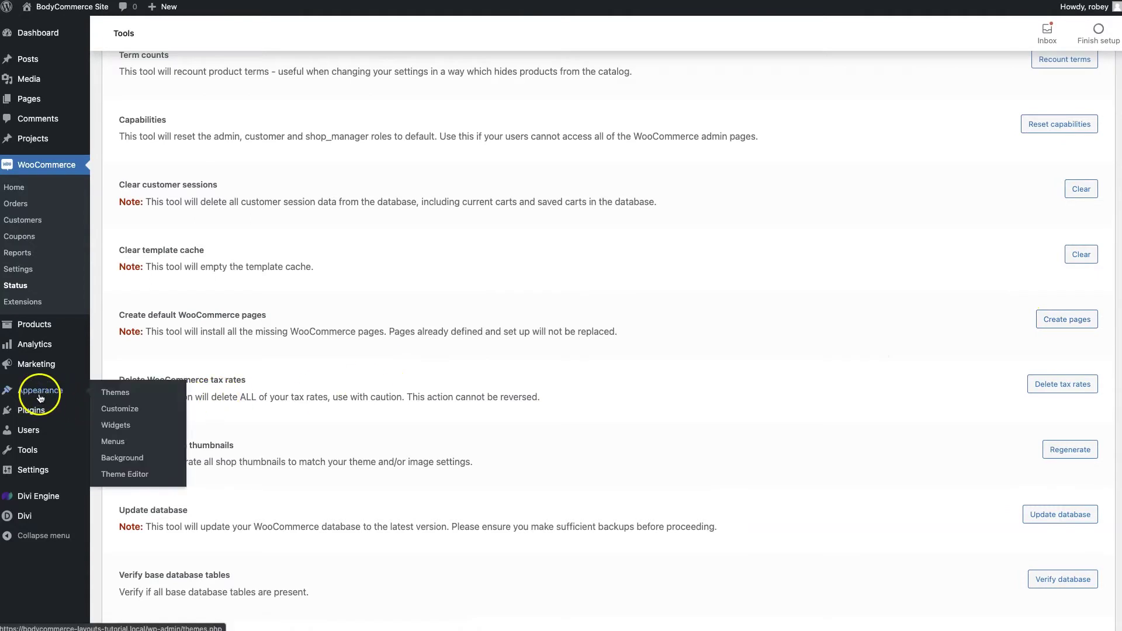
pyautogui.click(114, 444)
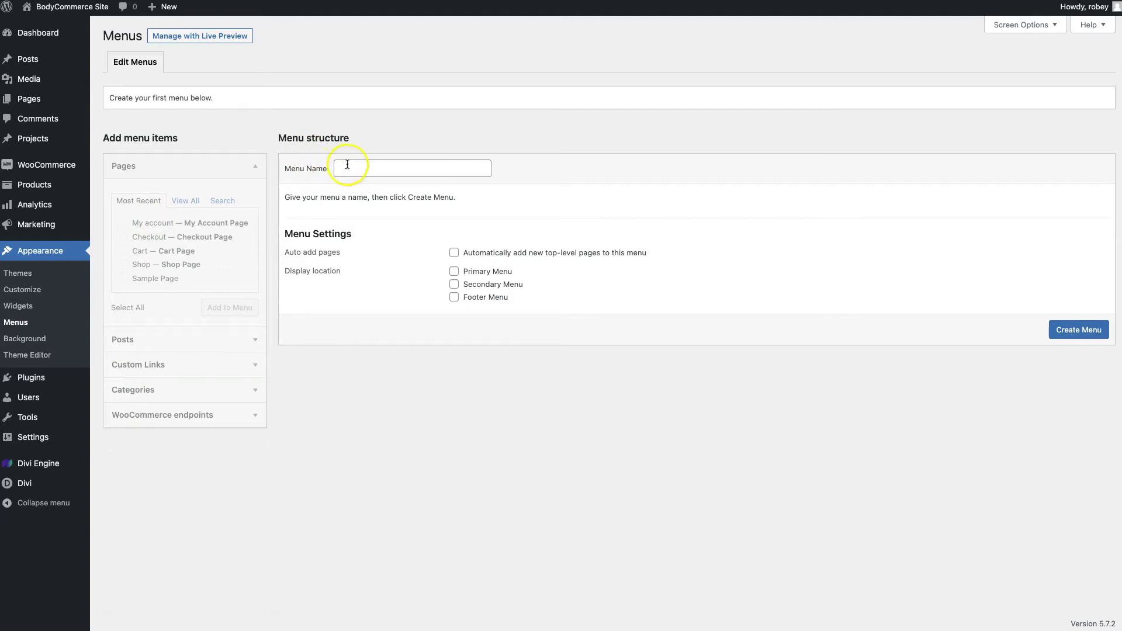
pyautogui.click(347, 164)
pyautogui.click(413, 167)
pyautogui.write('MAi')
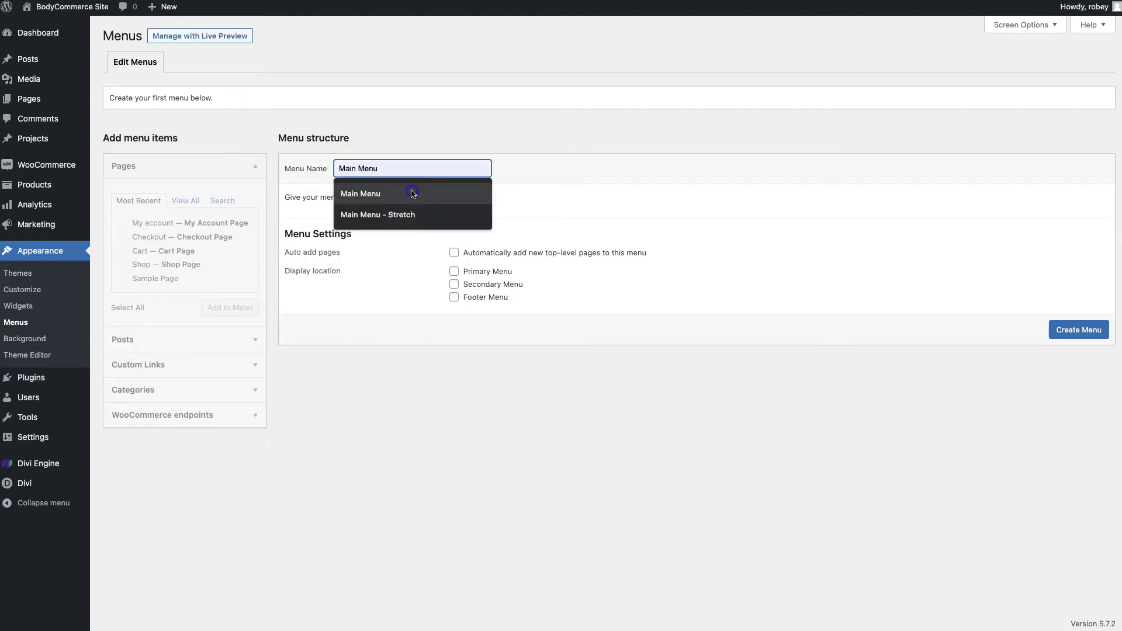
pyautogui.click(413, 193)
pyautogui.click(1077, 331)
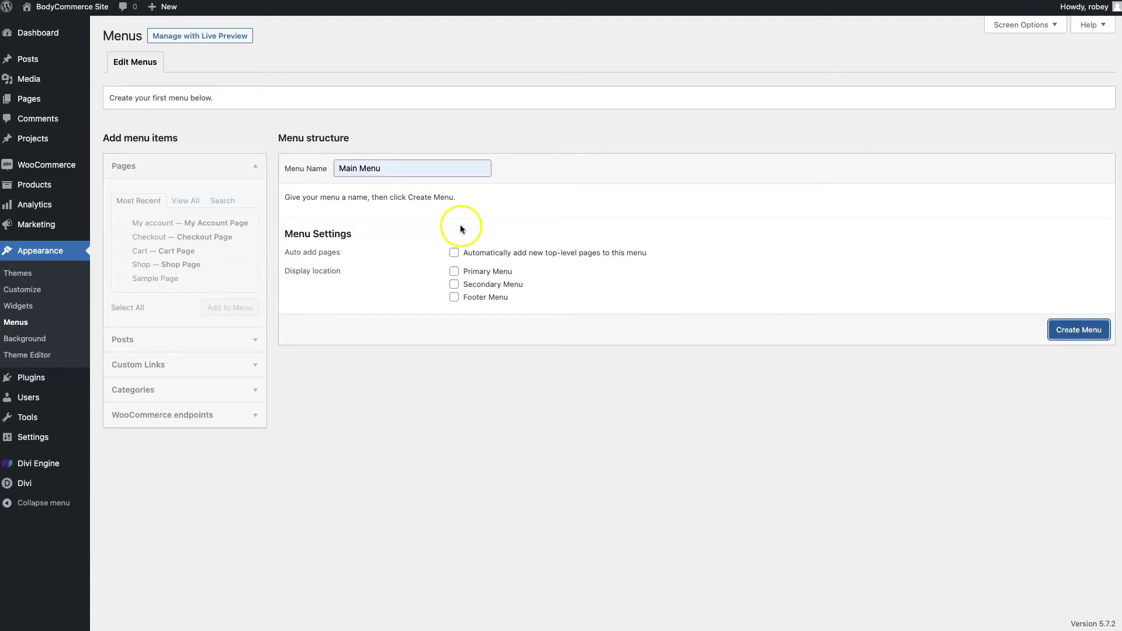
# Add the Home, Cart, Checkout, My account and Shop pages to Main Menu.
pyautogui.click(178, 202)
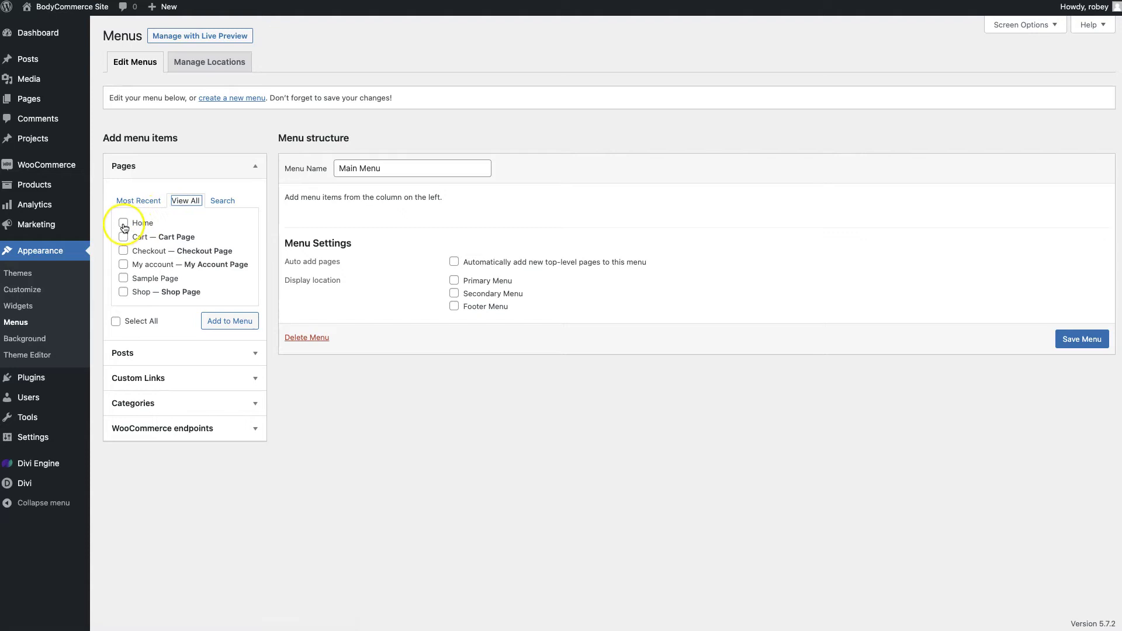
pyautogui.click(123, 225)
pyautogui.click(123, 237)
pyautogui.click(123, 252)
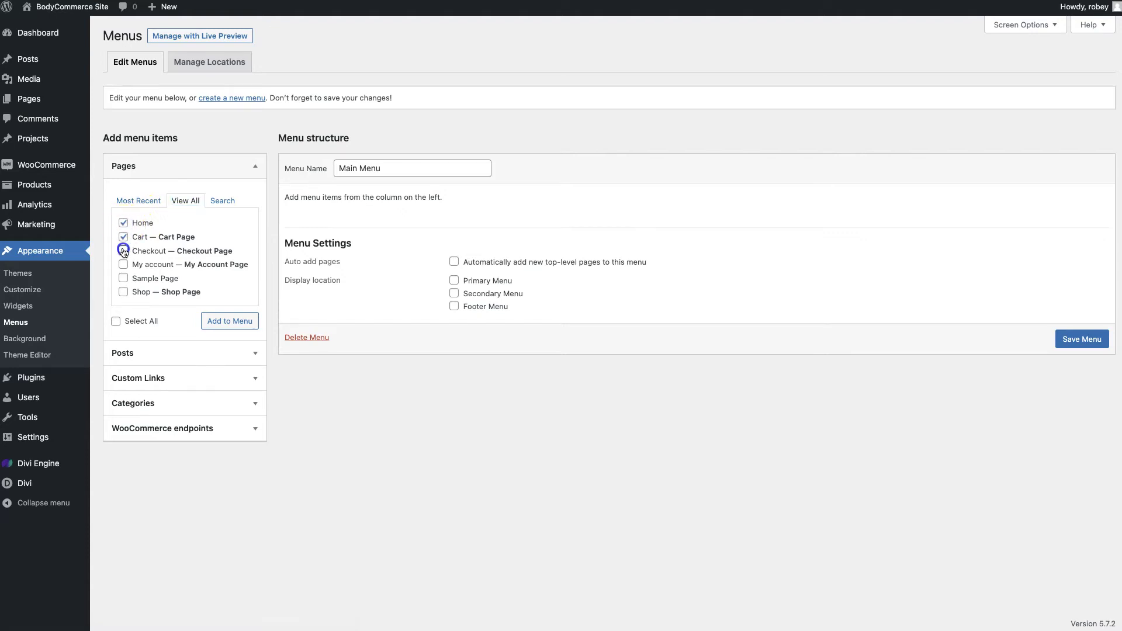
pyautogui.click(124, 265)
pyautogui.click(123, 292)
pyautogui.click(220, 319)
# Reorder the items to Home, Shop, My account, Checkout, Cart and save the menu.
pyautogui.moveTo(295, 258); pyautogui.dragTo(320, 339)
pyautogui.moveTo(318, 318); pyautogui.dragTo(317, 257)
pyautogui.click(1081, 488)
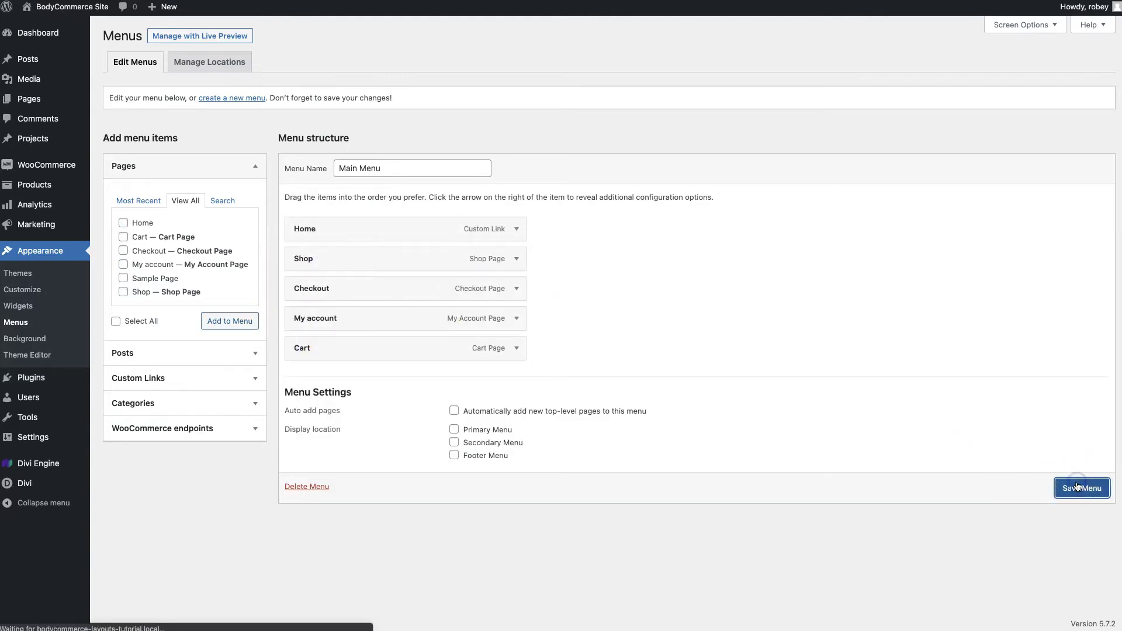
pyautogui.moveTo(348, 328); pyautogui.dragTo(345, 358)
pyautogui.click(1080, 523)
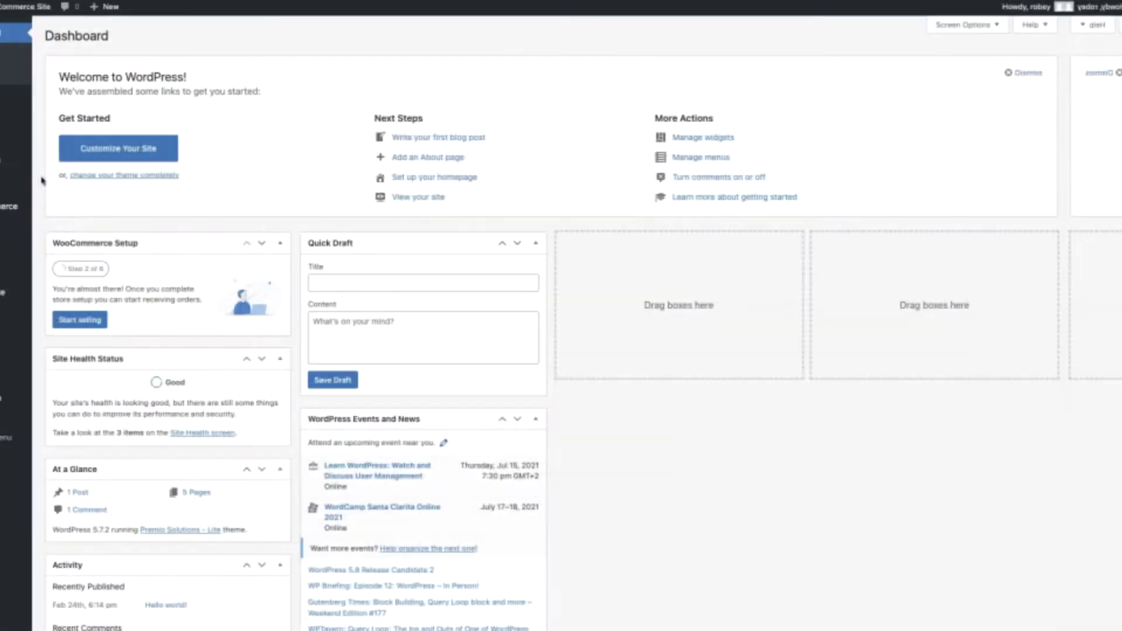
# Set the footer bottom bar background colour to black in the Customizer.
pyautogui.moveTo(70, 286)
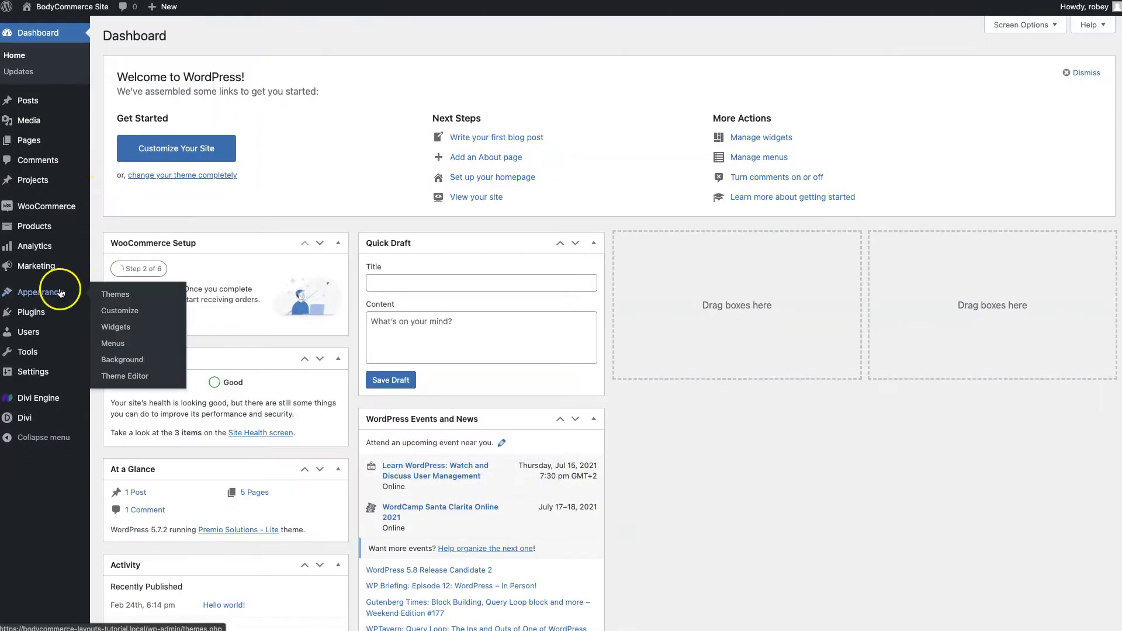
pyautogui.click(117, 312)
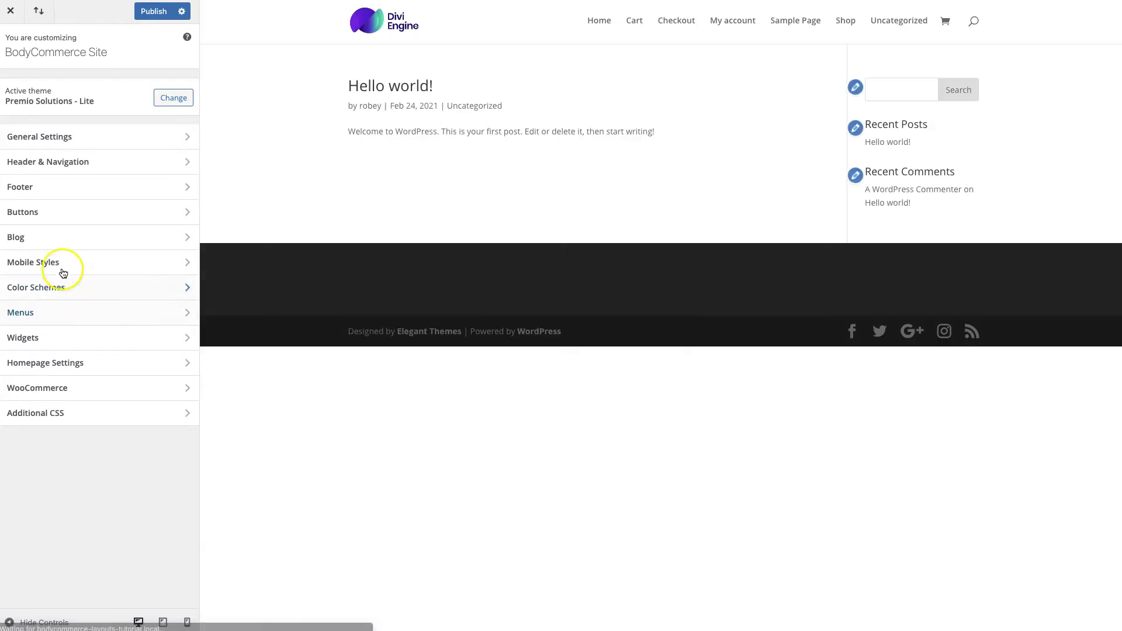
pyautogui.click(19, 185)
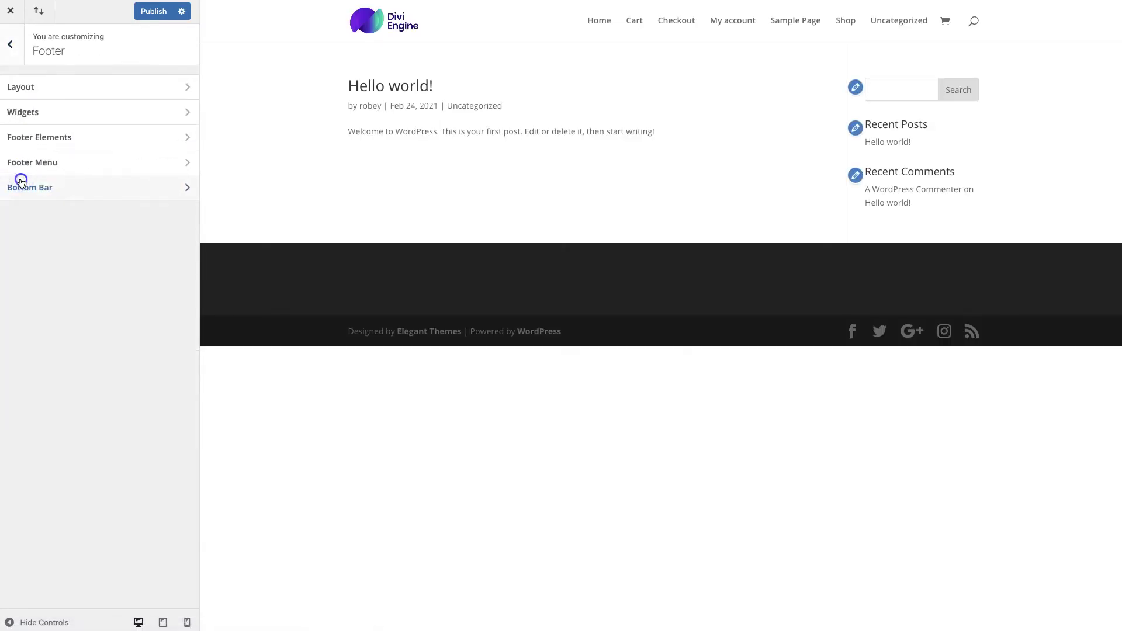
pyautogui.click(21, 182)
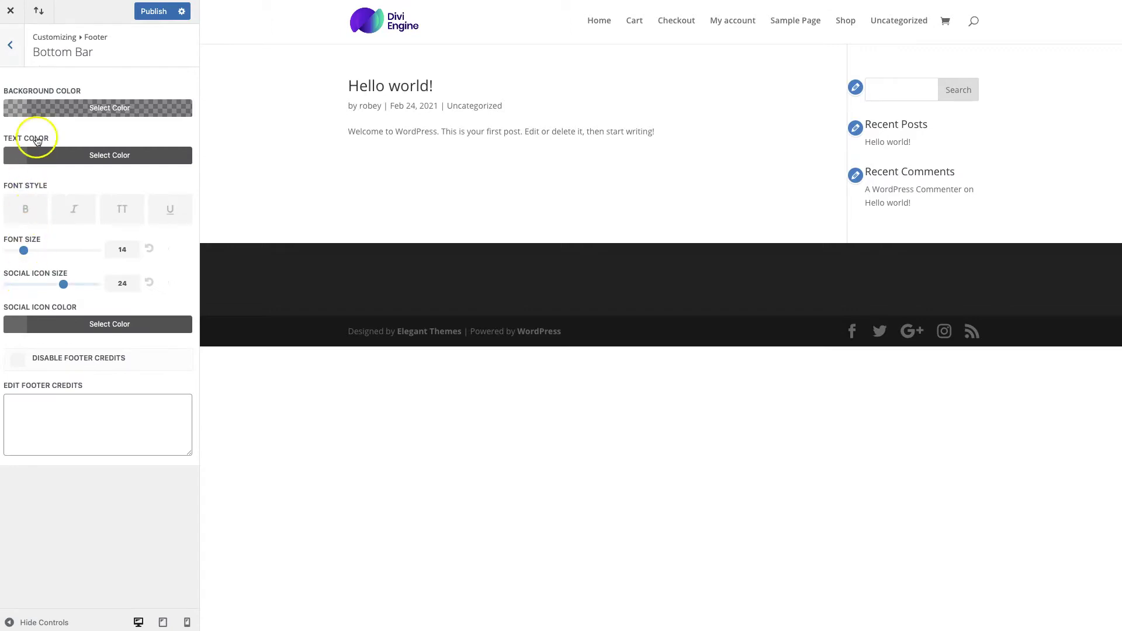
pyautogui.click(19, 109)
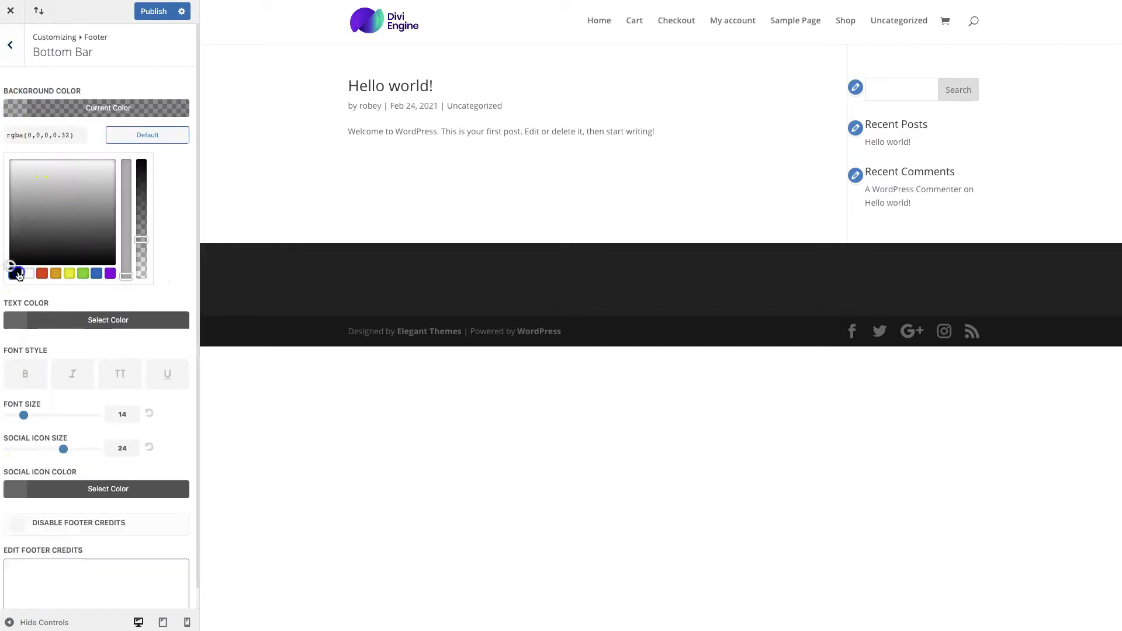
pyautogui.click(16, 272)
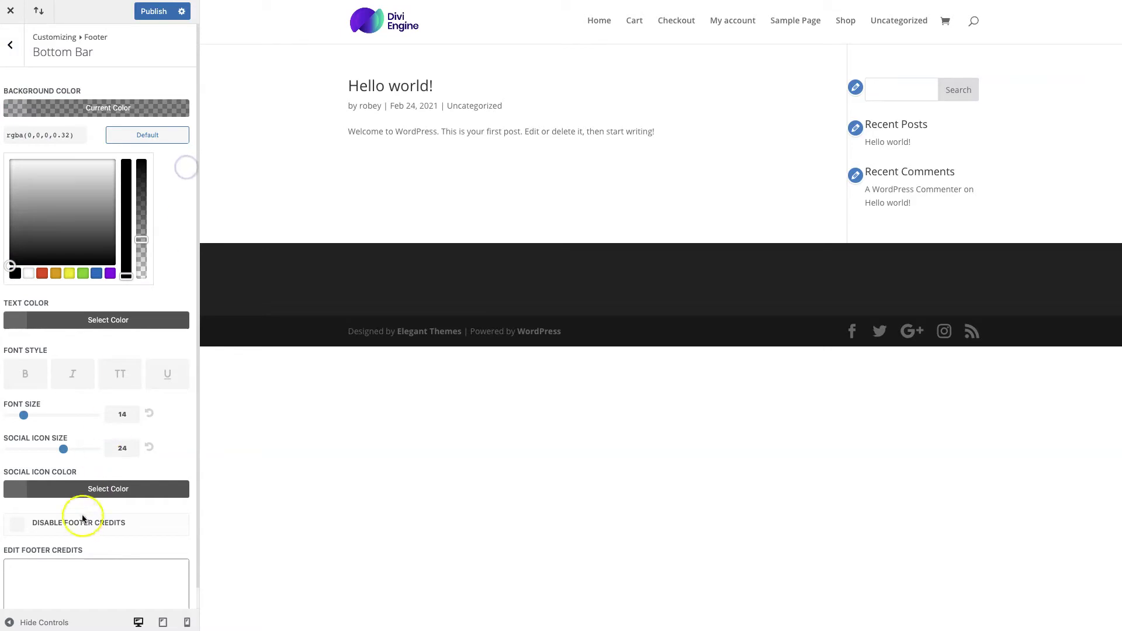
# Paste 'BodyCommerce is Awesome! © 2021' as the footer credits and publish.
pyautogui.scroll(-1, 82, 520)
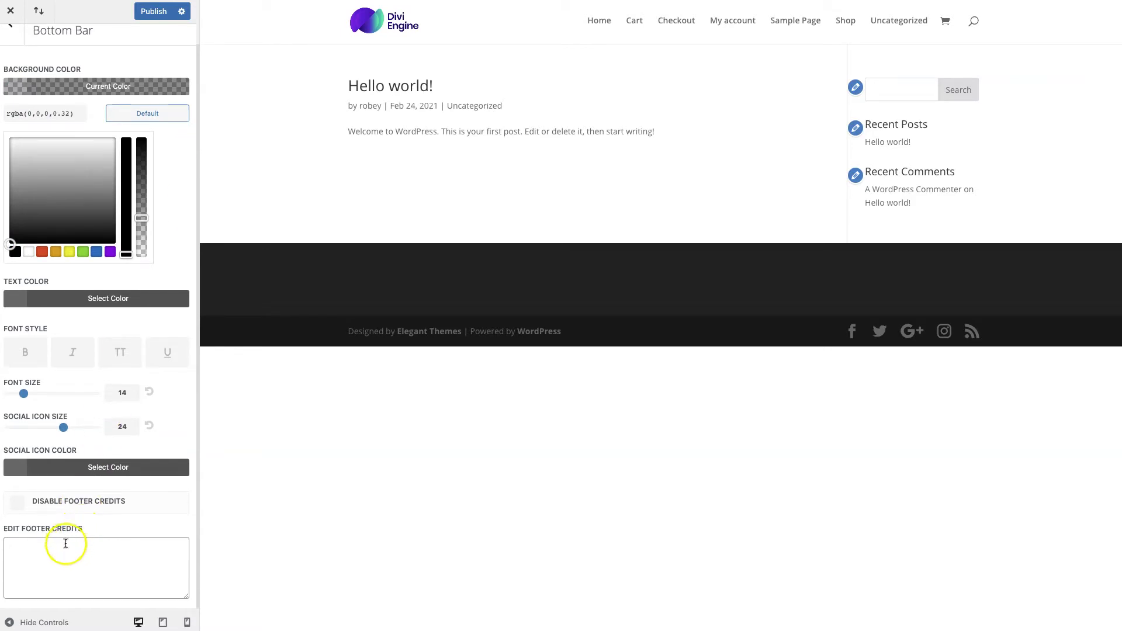
pyautogui.click(66, 544)
pyautogui.click(75, 433)
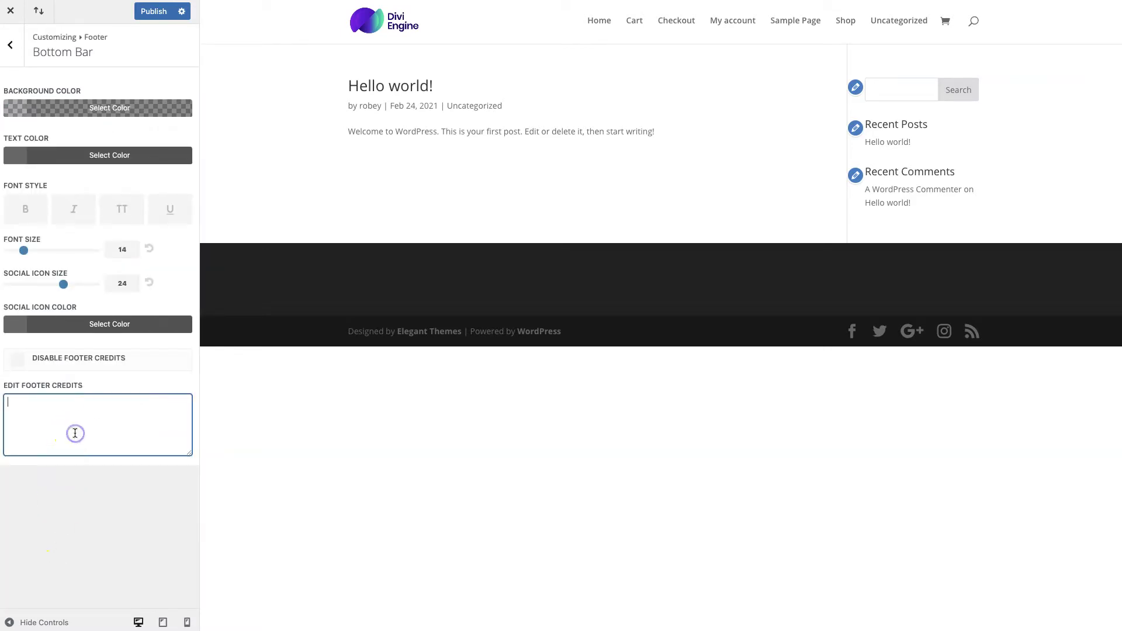
pyautogui.write('BodyCommerce is Awesome! © 2021')
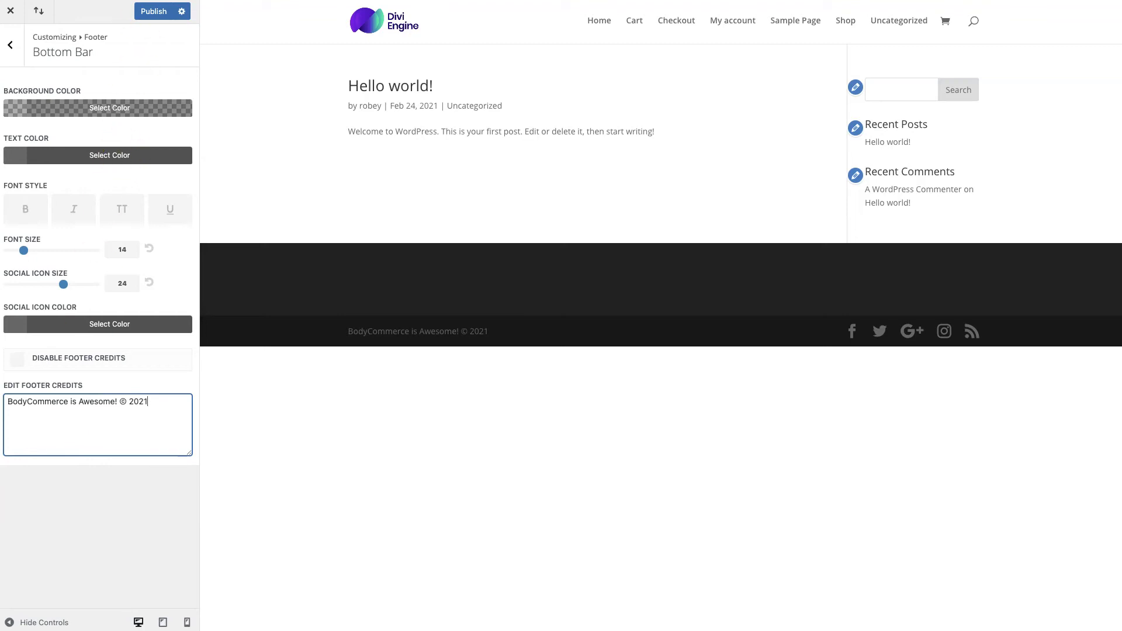
pyautogui.click(152, 12)
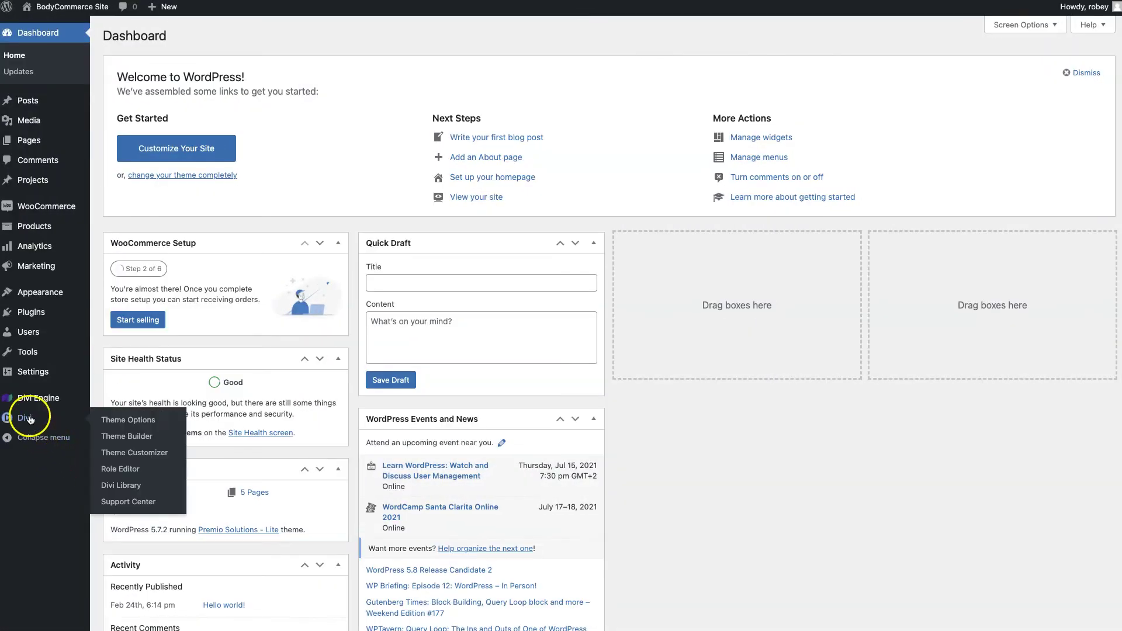
# Import Divi Furniture Layouts.json through the Divi Library's Portability import option.
pyautogui.click(121, 486)
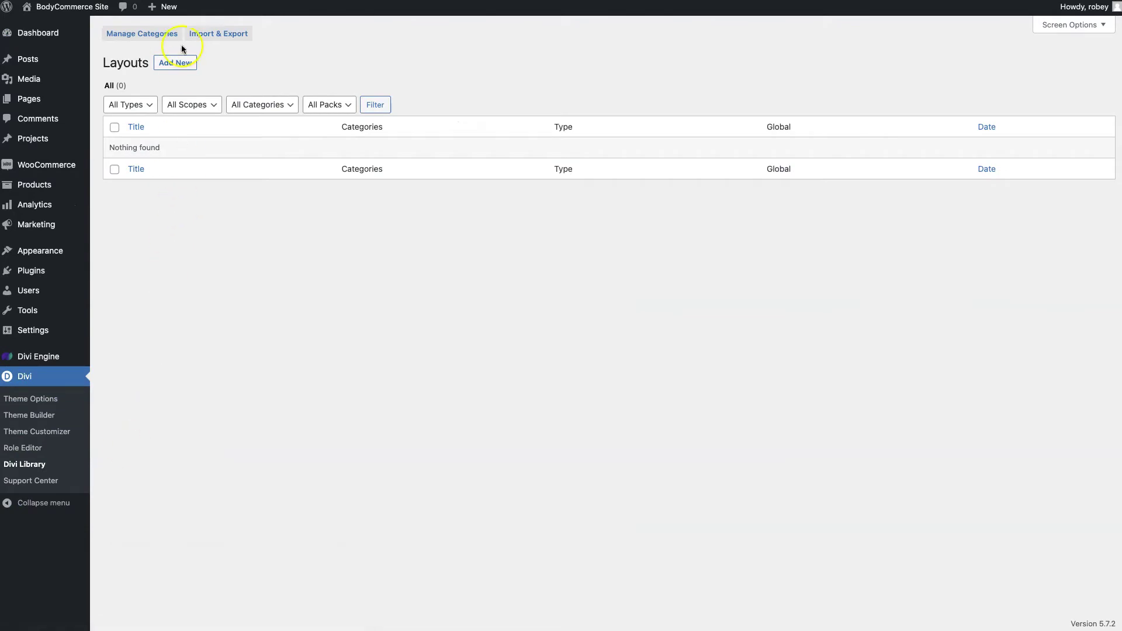
pyautogui.click(207, 30)
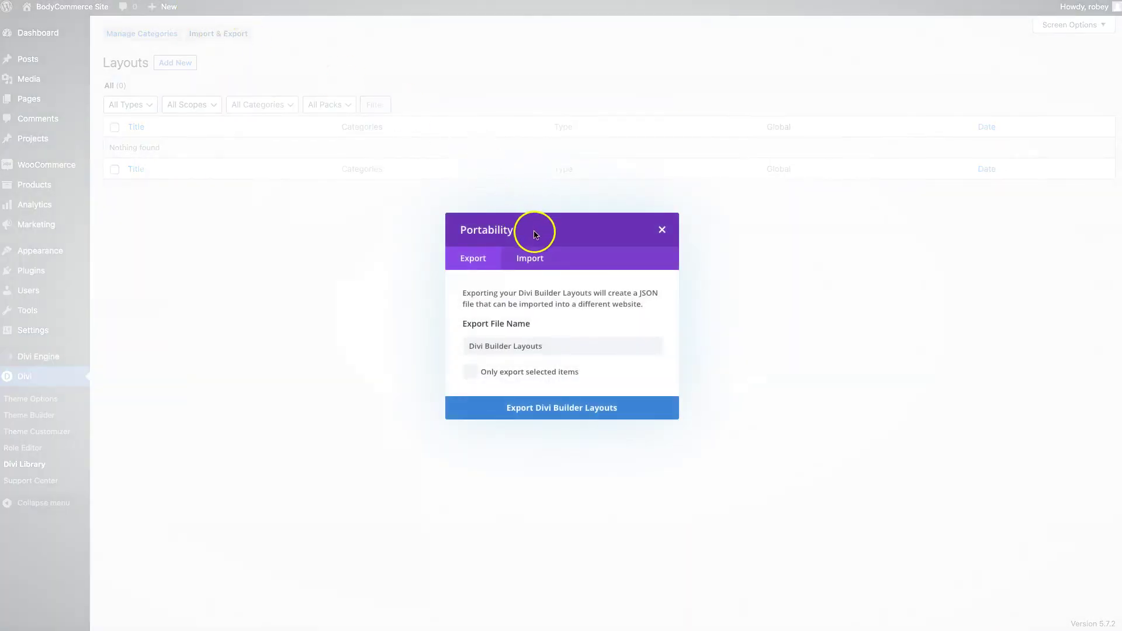
pyautogui.click(536, 264)
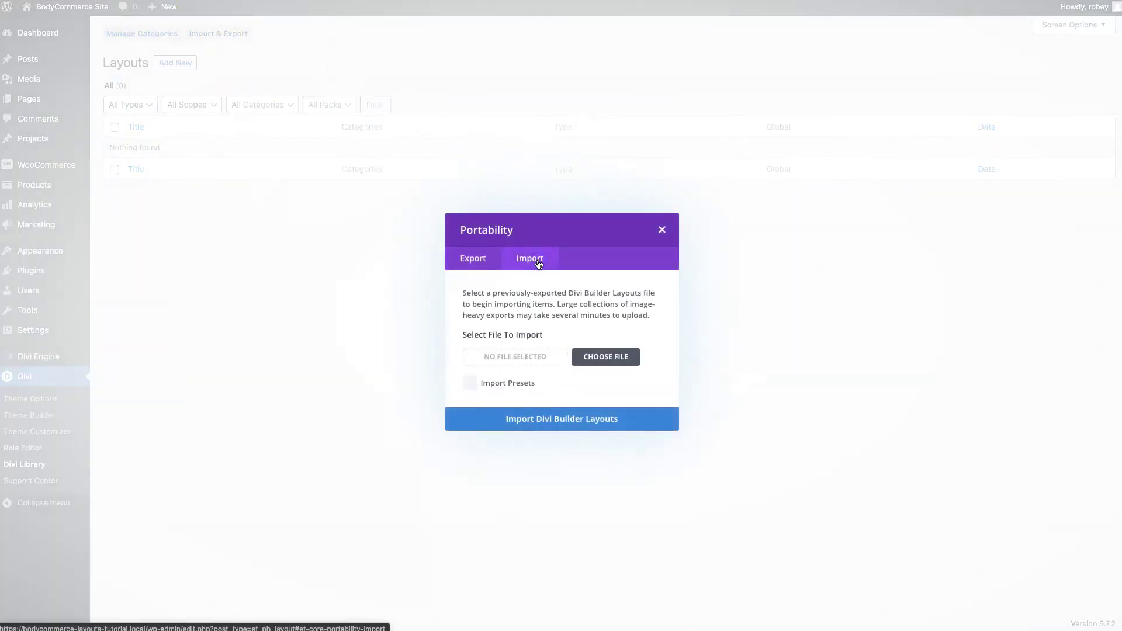
pyautogui.click(605, 358)
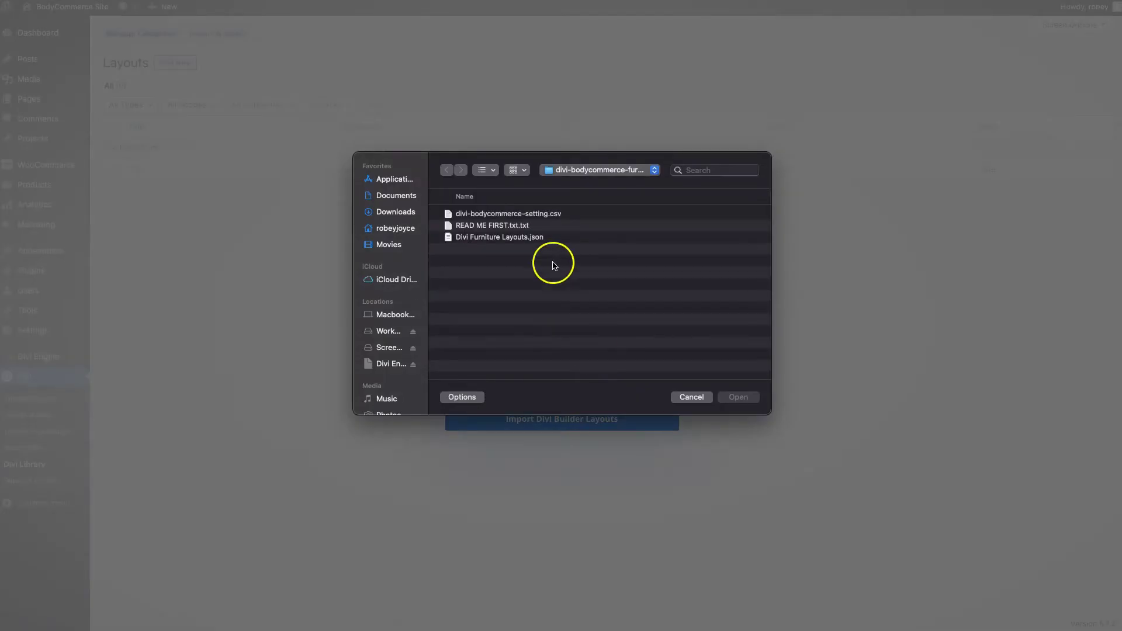
pyautogui.doubleClick(513, 237)
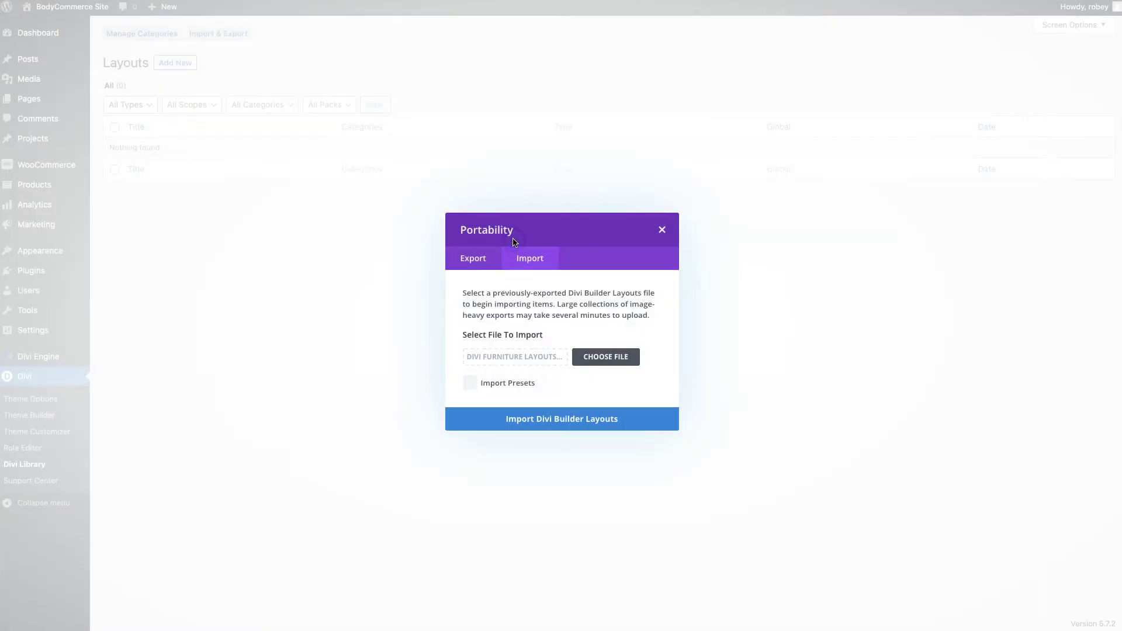
pyautogui.click(545, 416)
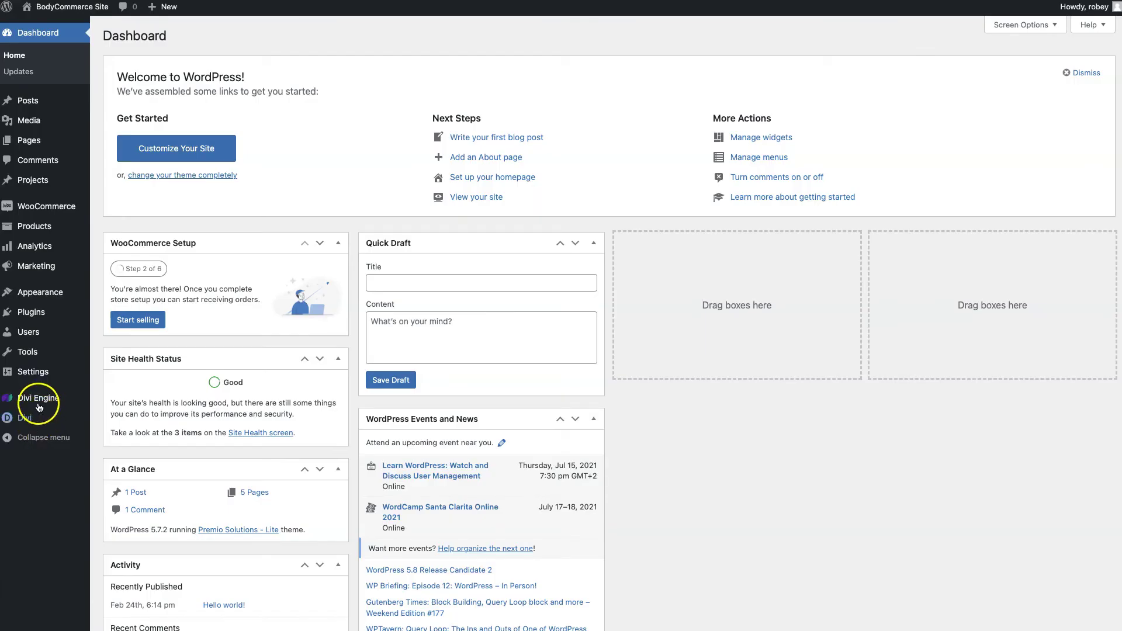
# Attach divi-bodycommerce-setting.csv in BodyCommerce general settings and save the changes.
pyautogui.moveTo(29, 400)
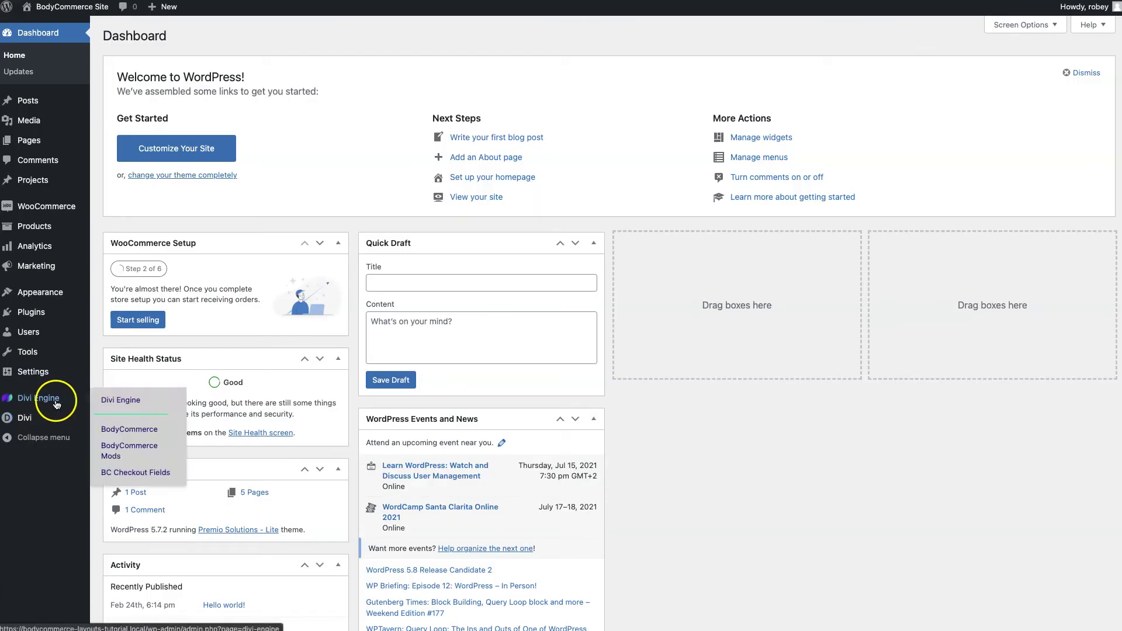
pyautogui.click(120, 436)
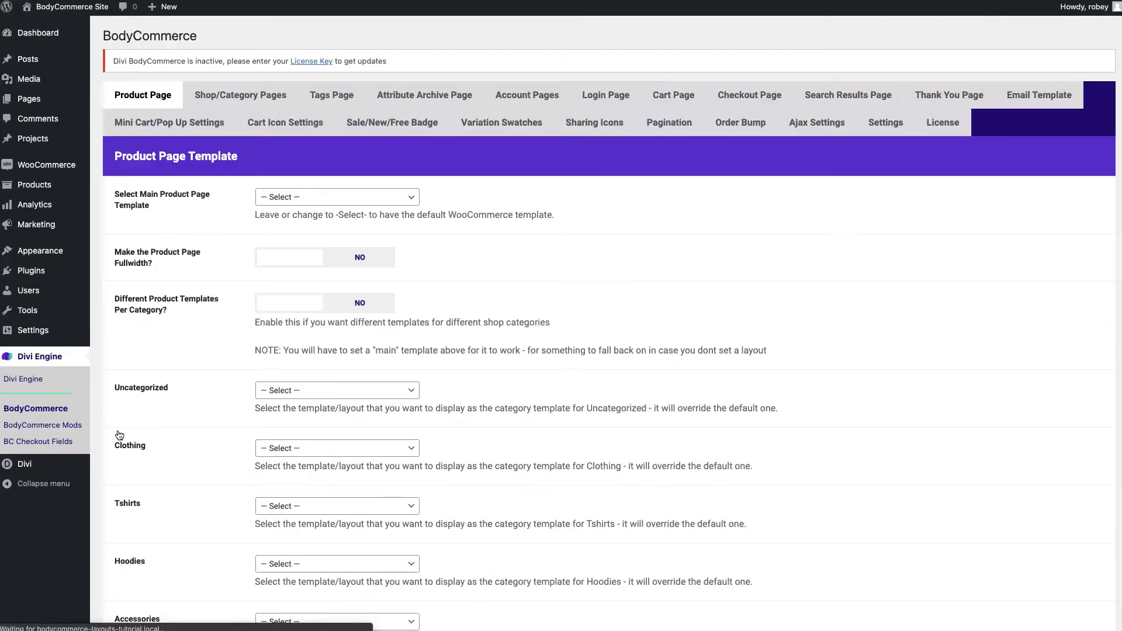
pyautogui.click(885, 122)
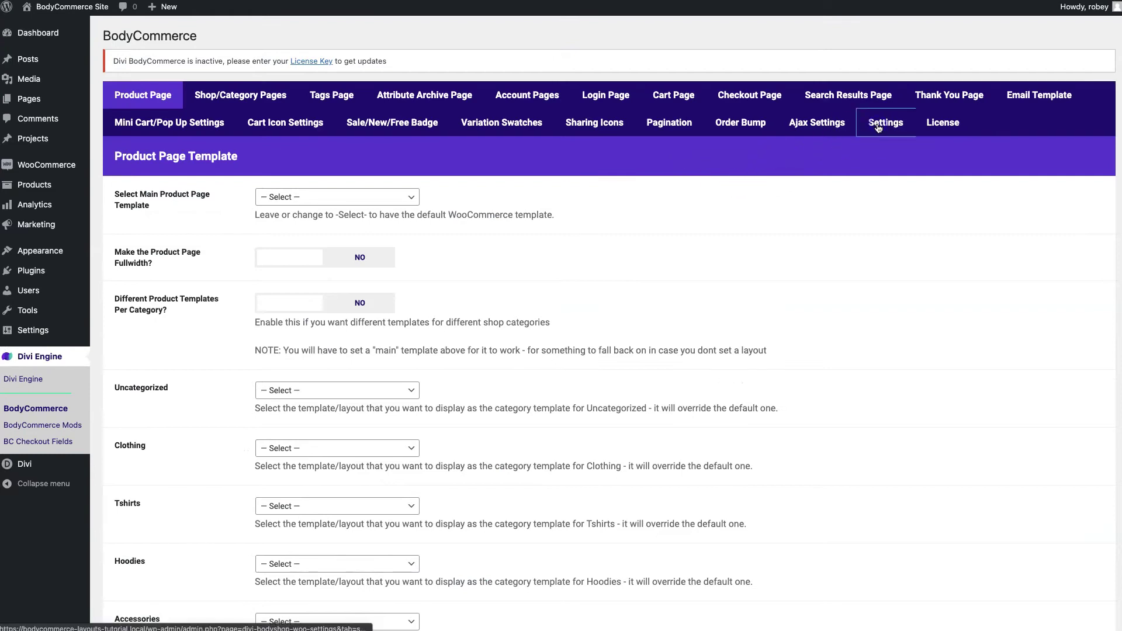
pyautogui.scroll(-12, 486, 401)
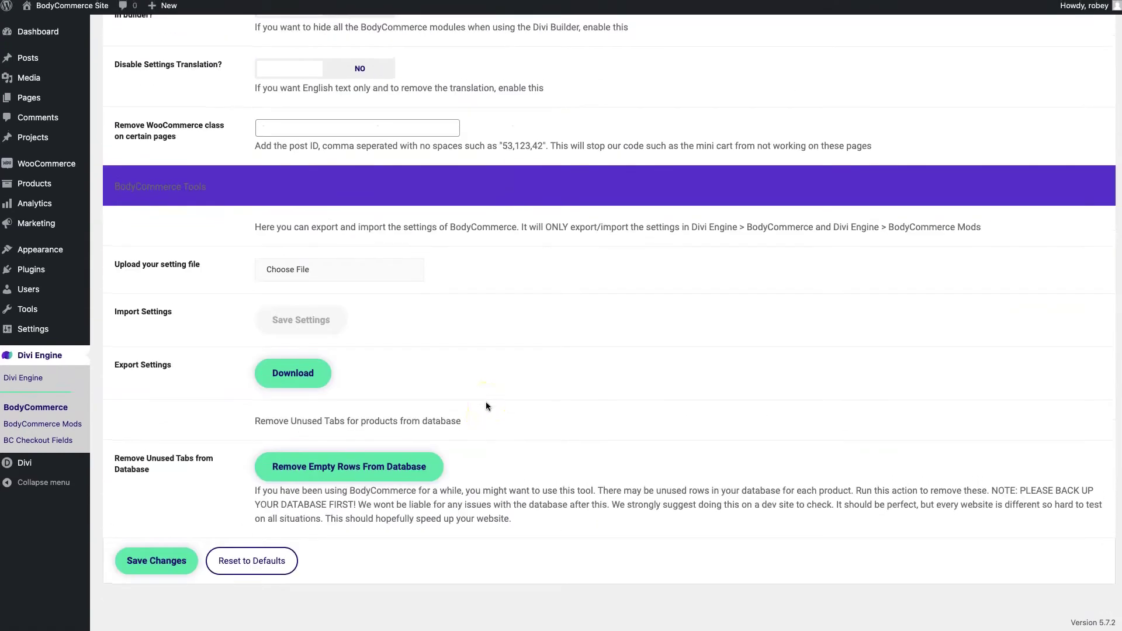
pyautogui.click(277, 273)
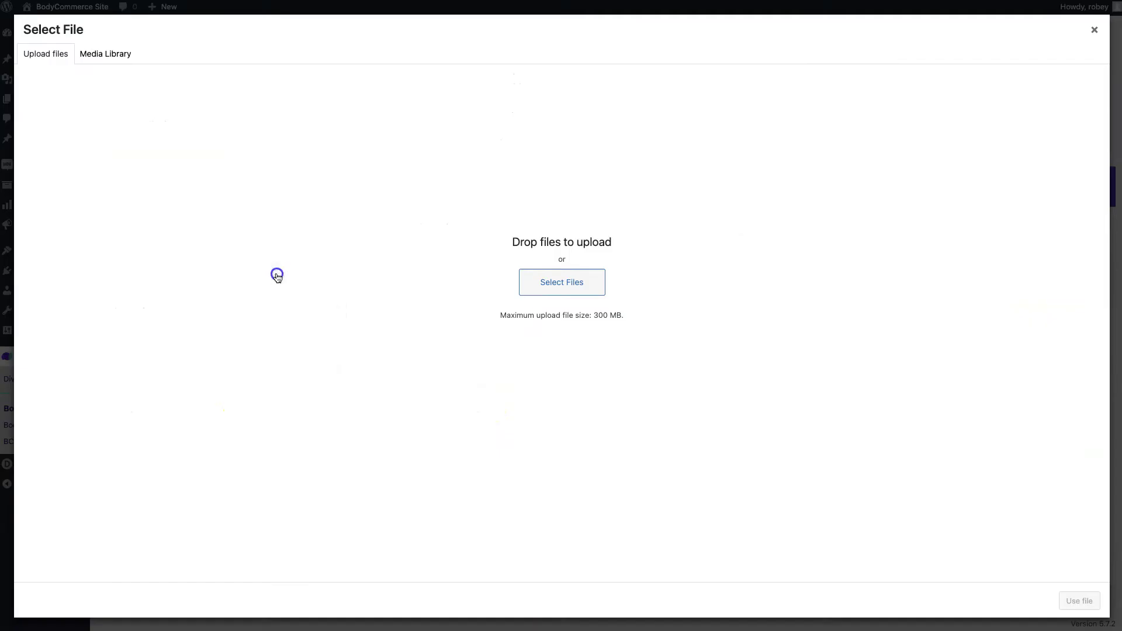
pyautogui.click(565, 286)
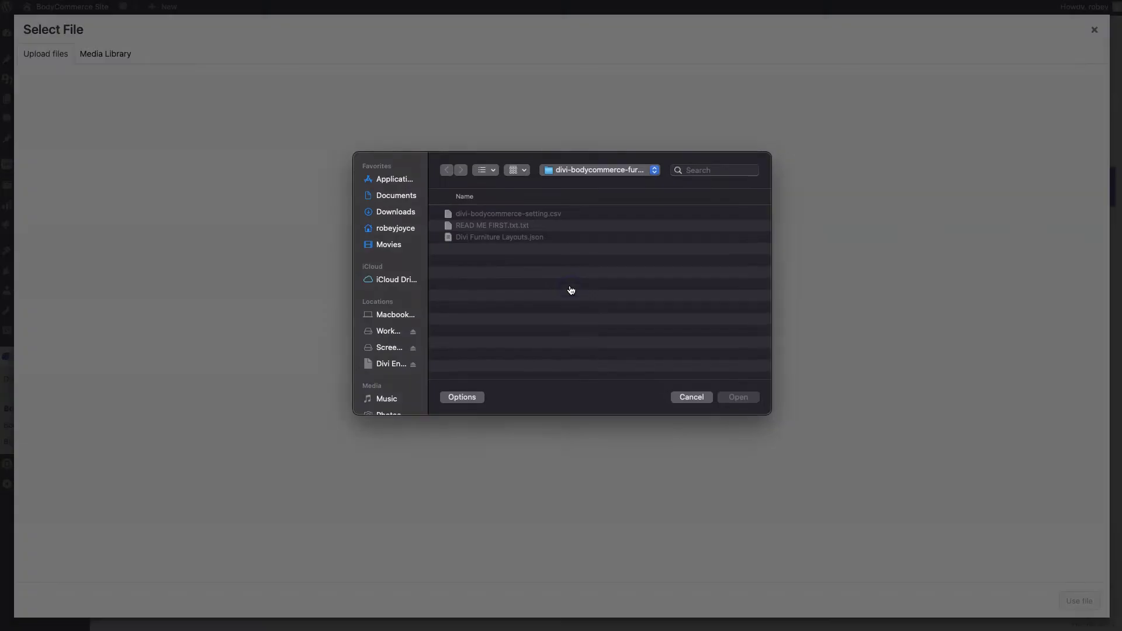
pyautogui.click(504, 214)
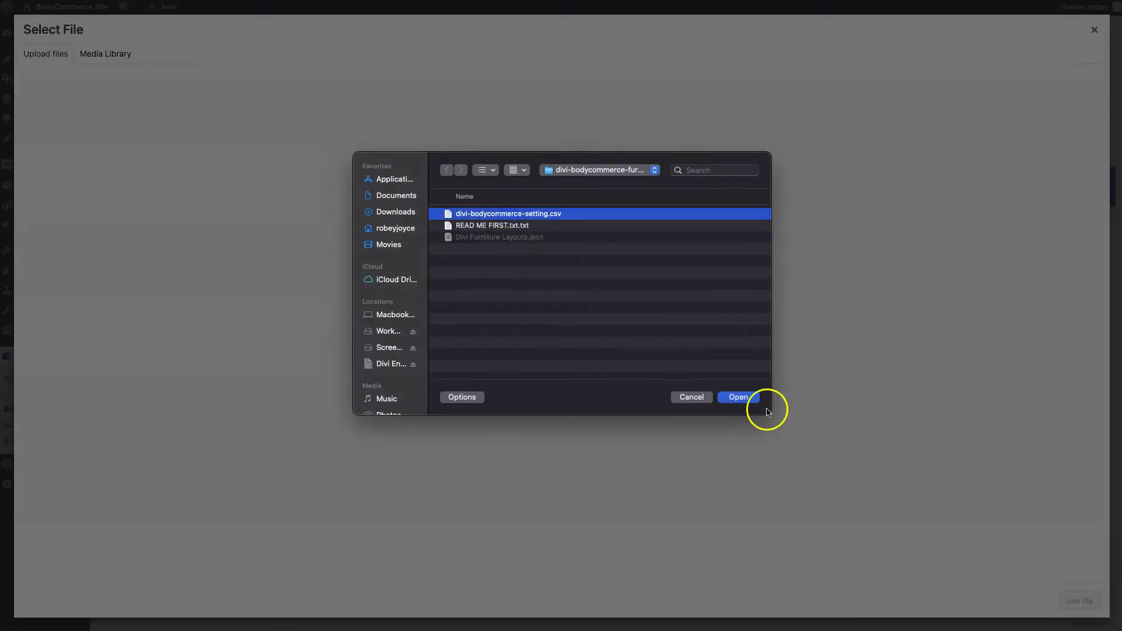
pyautogui.click(739, 397)
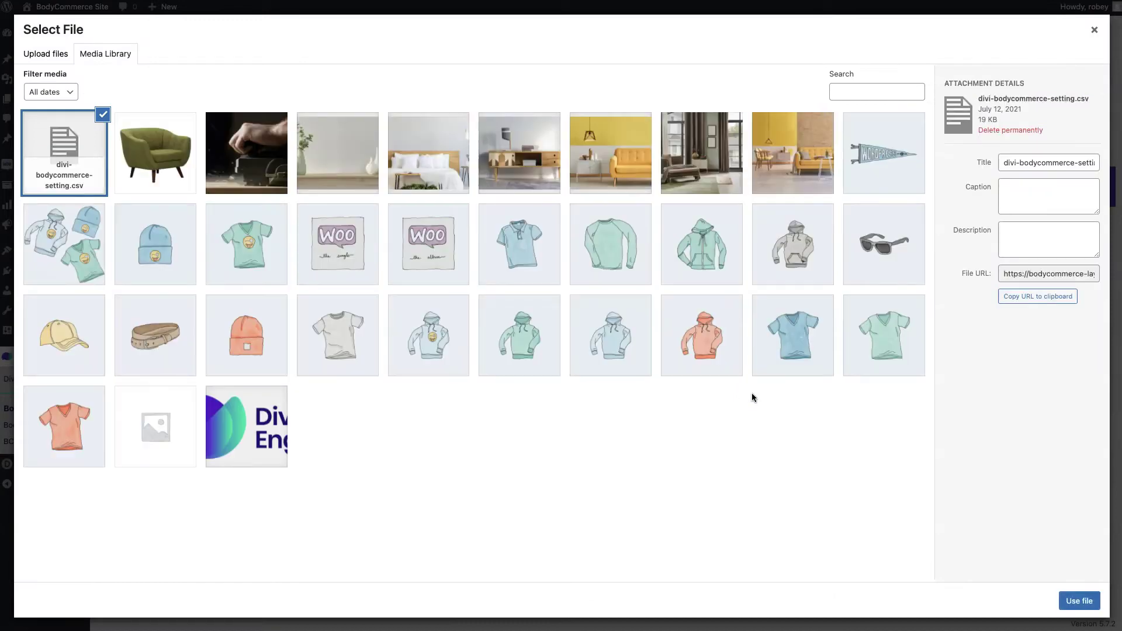
pyautogui.click(1079, 601)
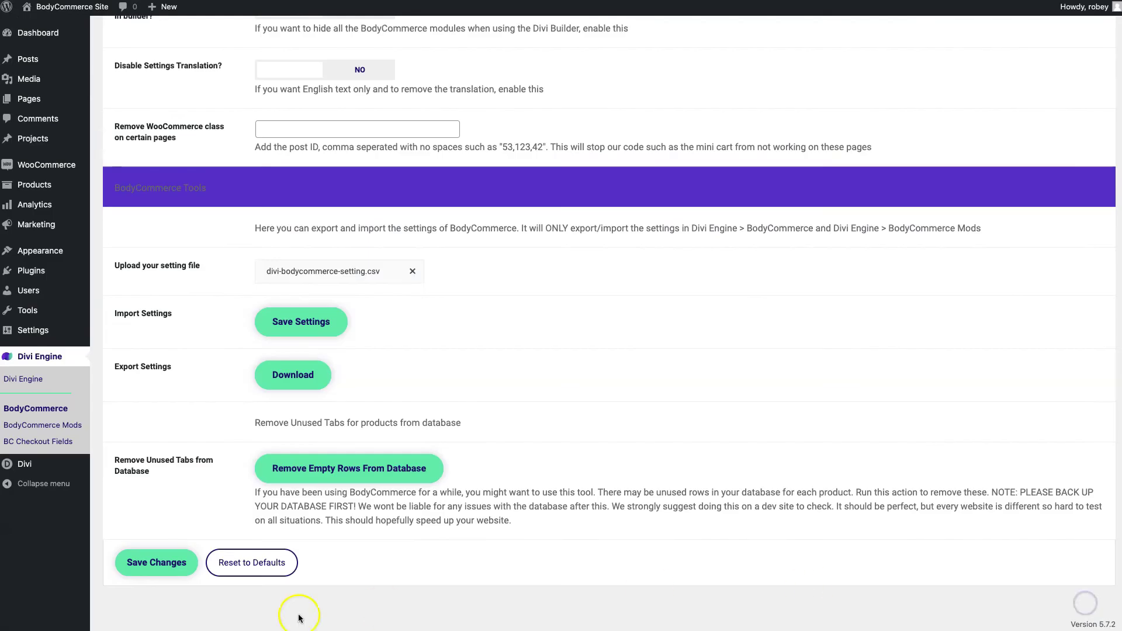
pyautogui.click(173, 576)
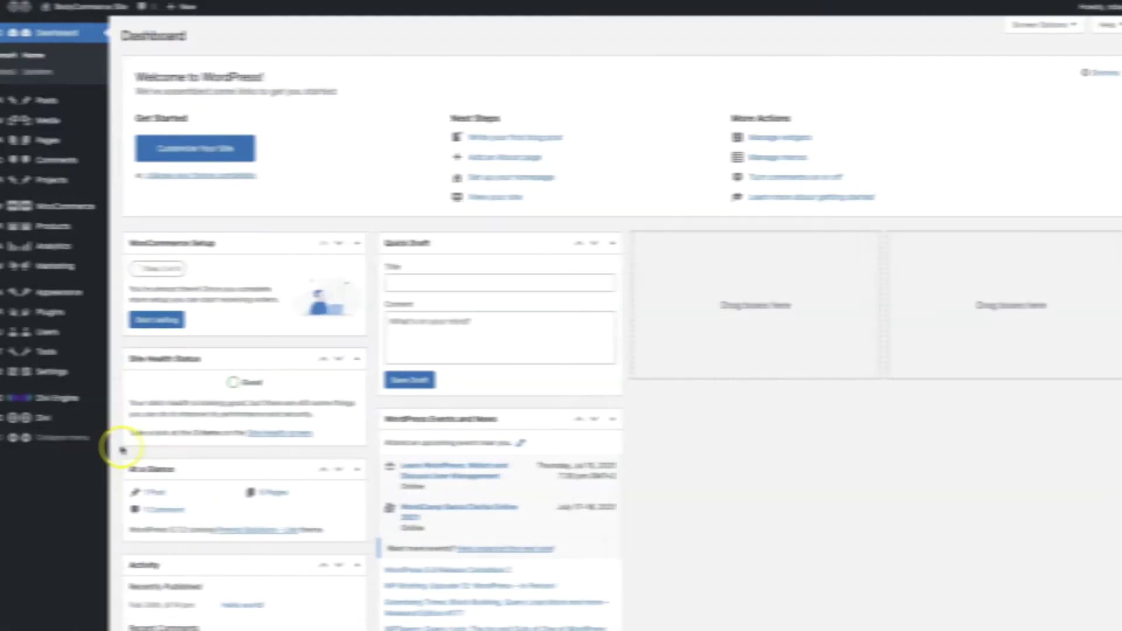
# Set the Reading Settings homepage to the static Shop page and save.
pyautogui.moveTo(41, 377)
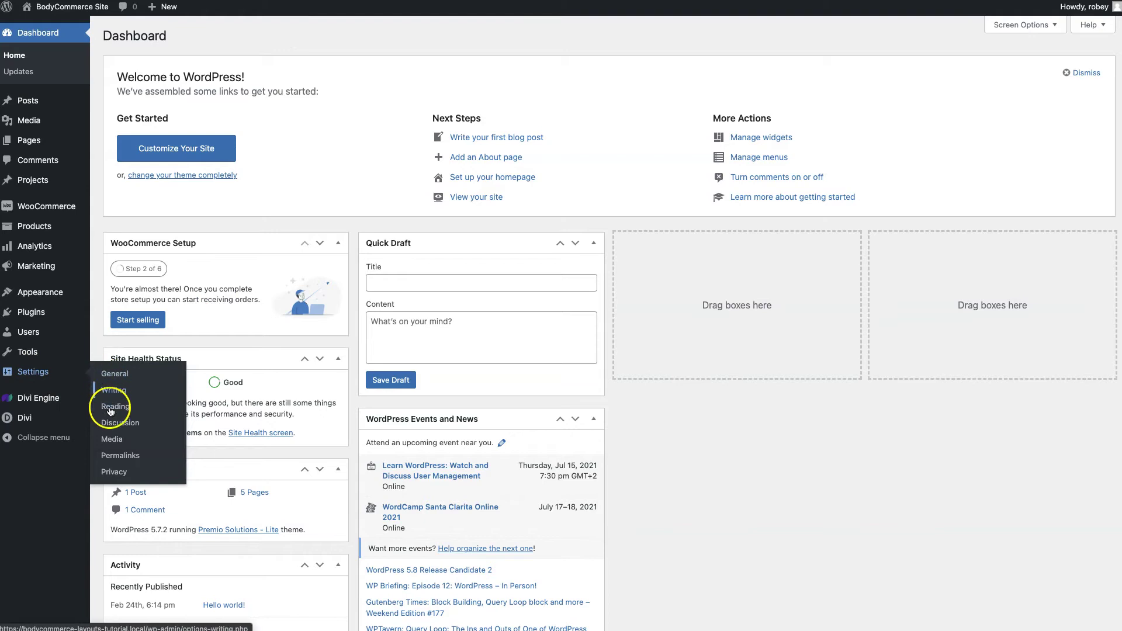
pyautogui.click(111, 408)
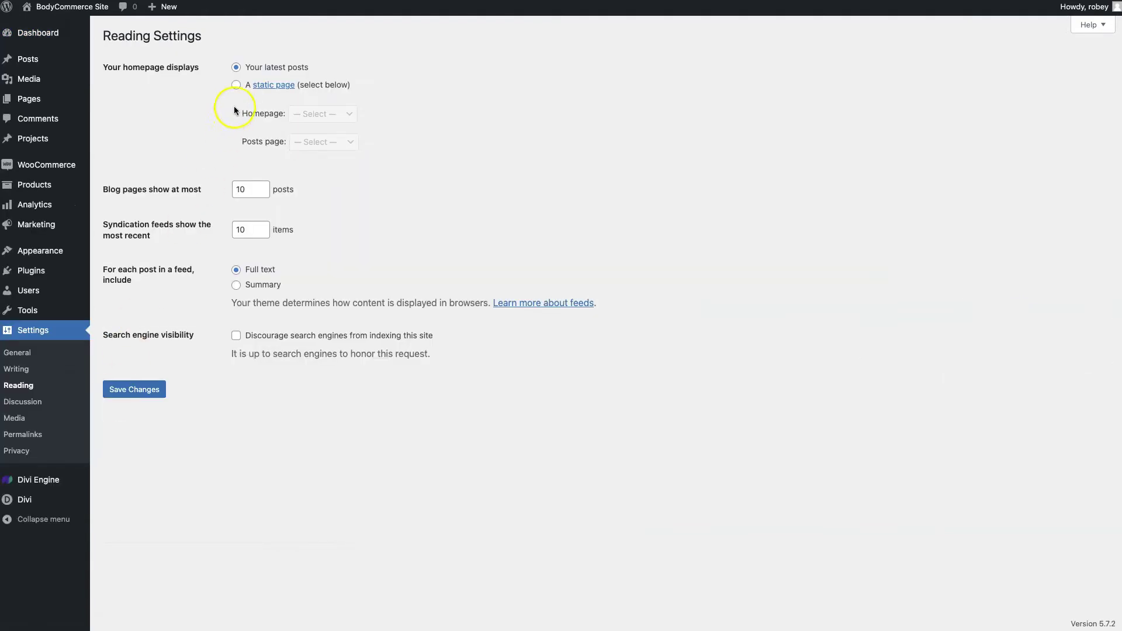
pyautogui.click(236, 84)
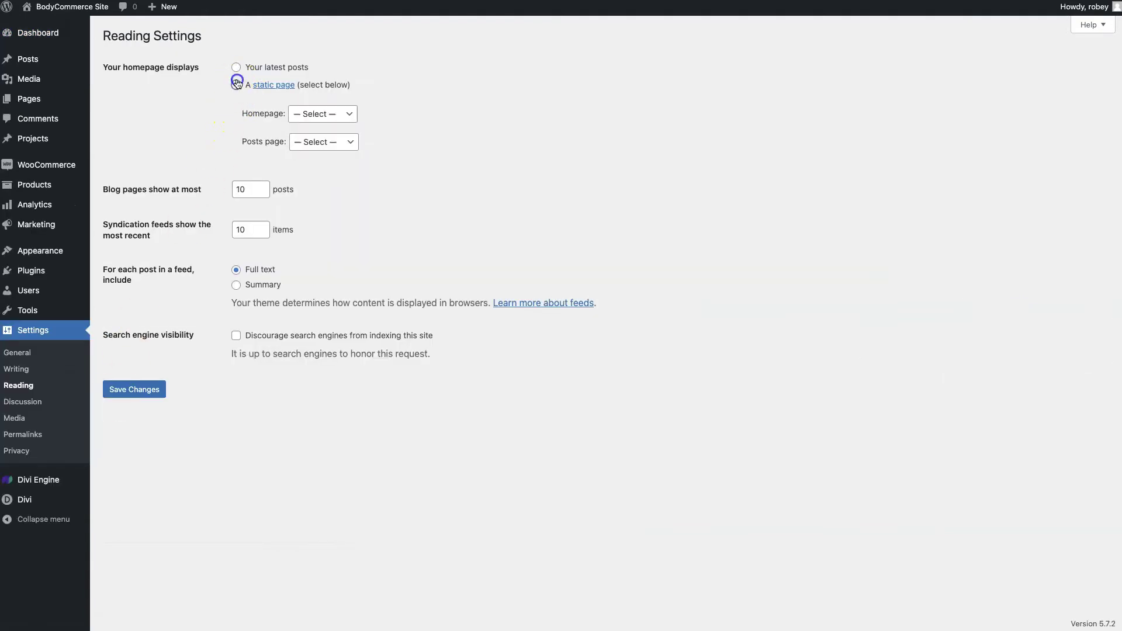
pyautogui.click(326, 121)
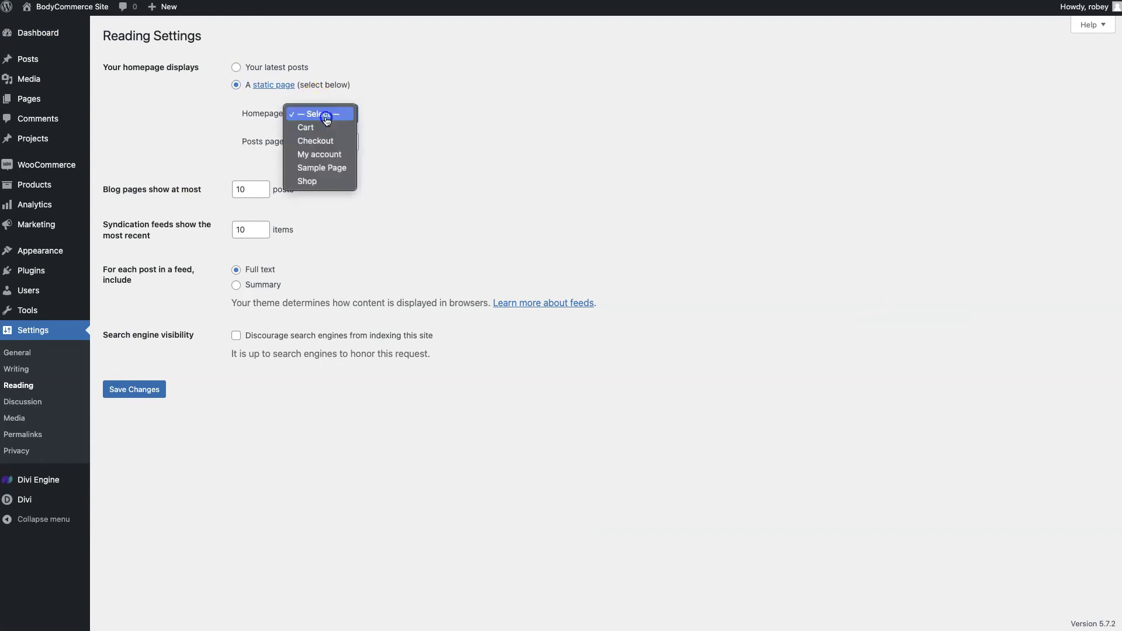
pyautogui.click(318, 182)
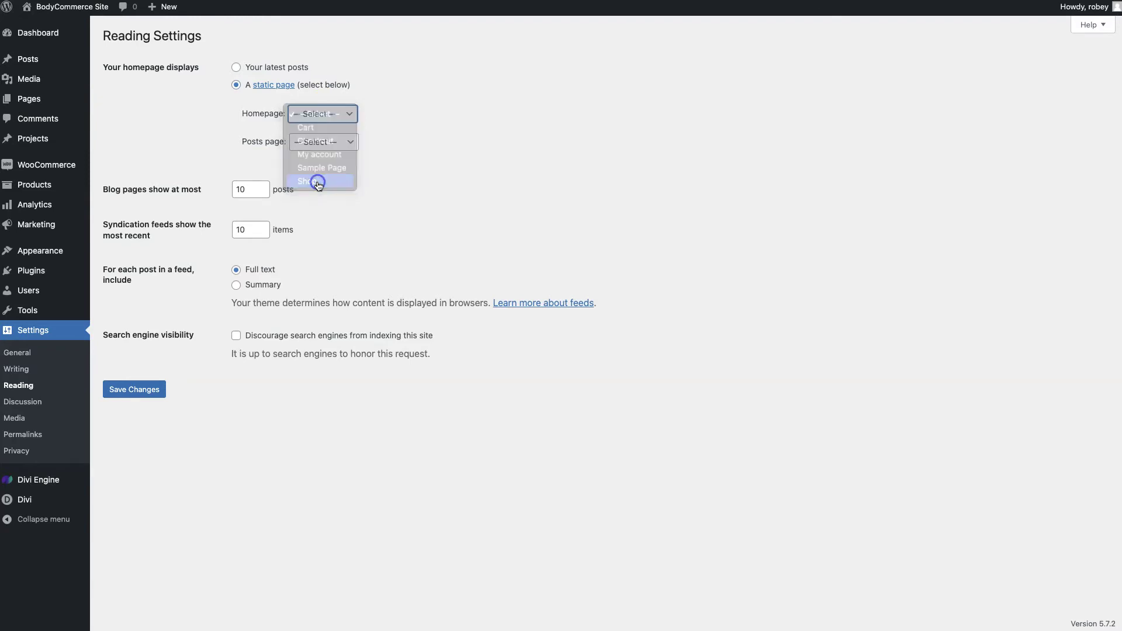
pyautogui.click(146, 398)
pyautogui.click(146, 395)
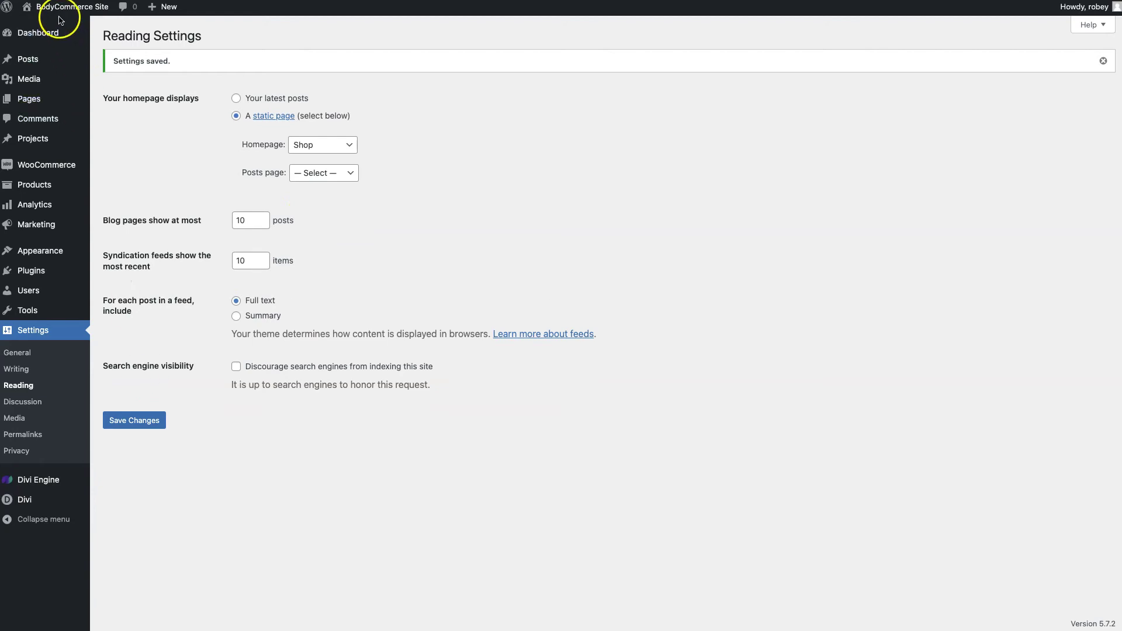
pyautogui.click(46, 32)
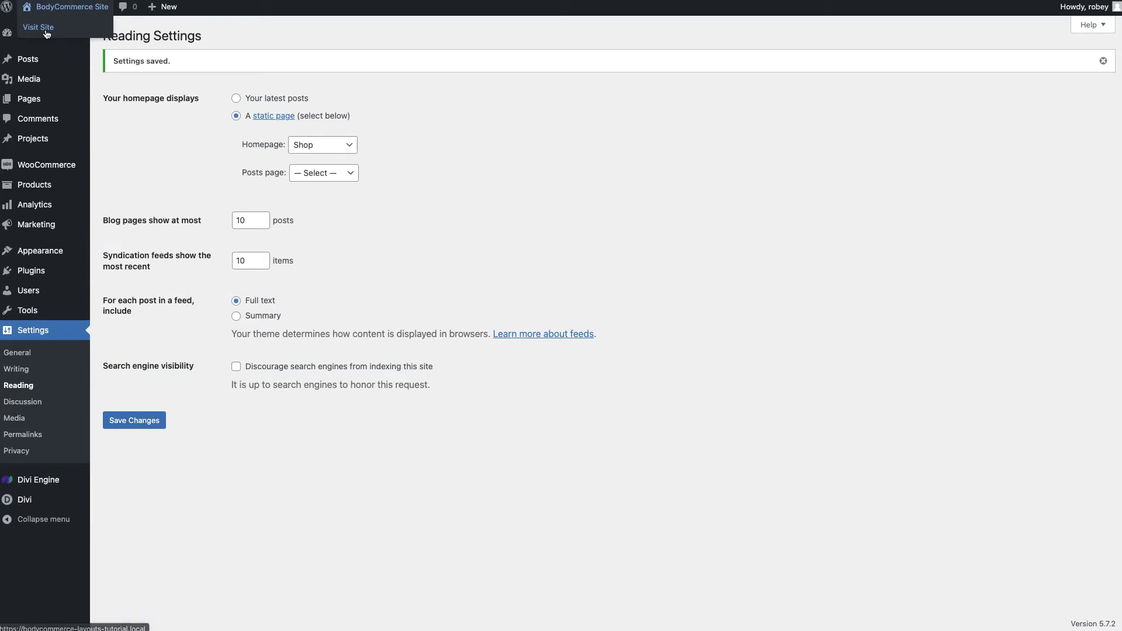
# Scroll through the storefront homepage's armchair and category tiles, then return to the Dashboard.
pyautogui.scroll(-5, 193, 263)
pyautogui.scroll(-8, 187, 269)
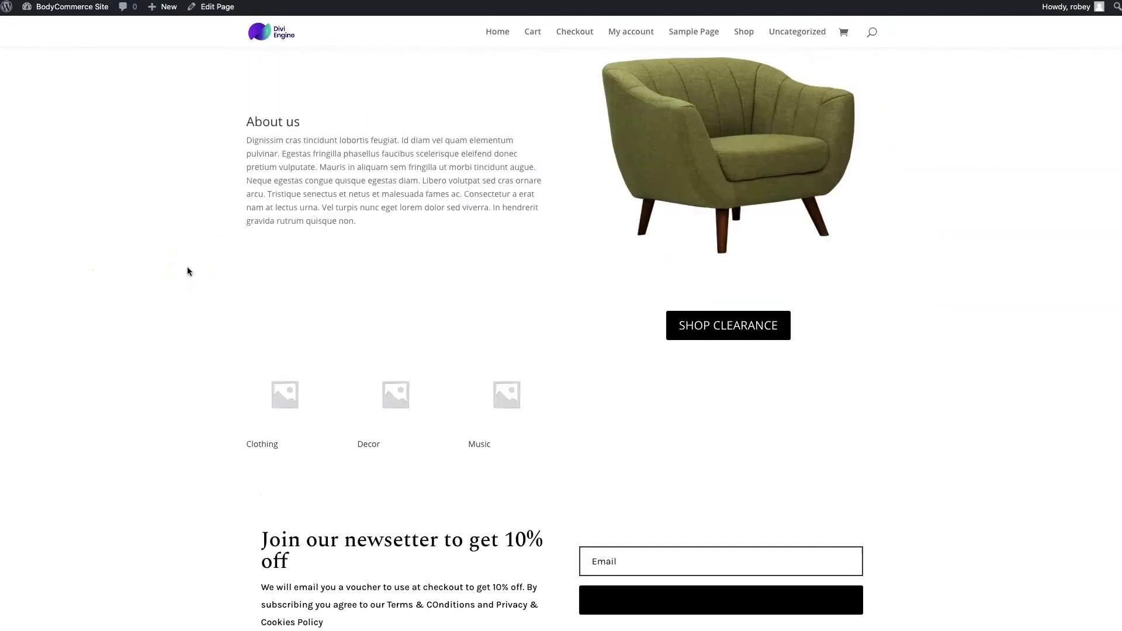
pyautogui.scroll(15, 187, 268)
pyautogui.click(857, 193)
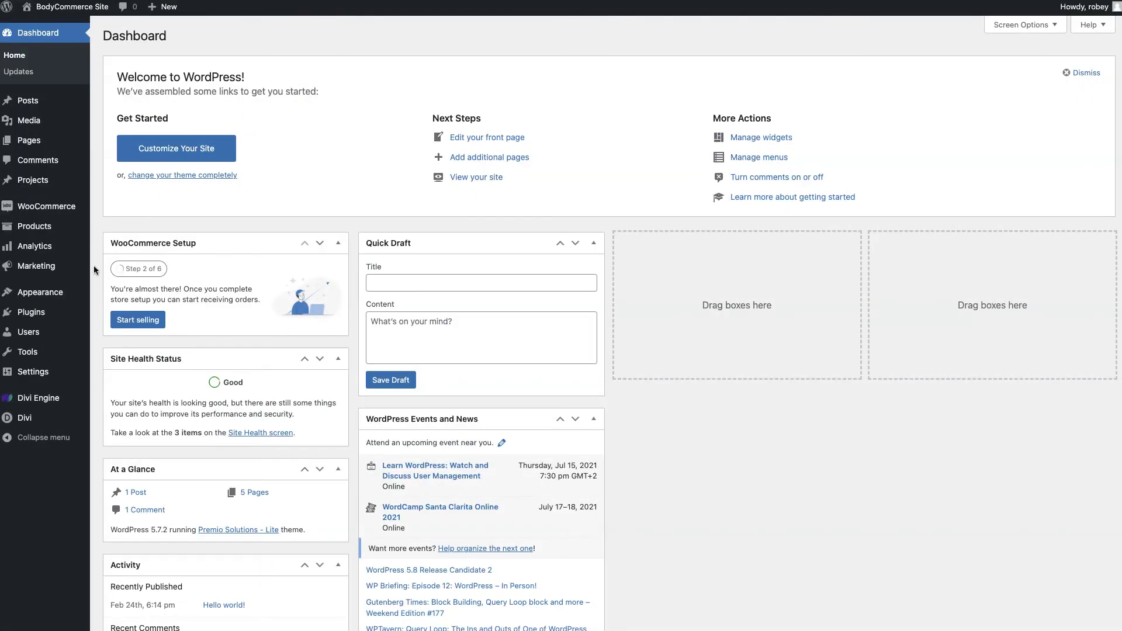
# Add a 'Shelves' product category with a pasted placeholder description.
pyautogui.moveTo(82, 227)
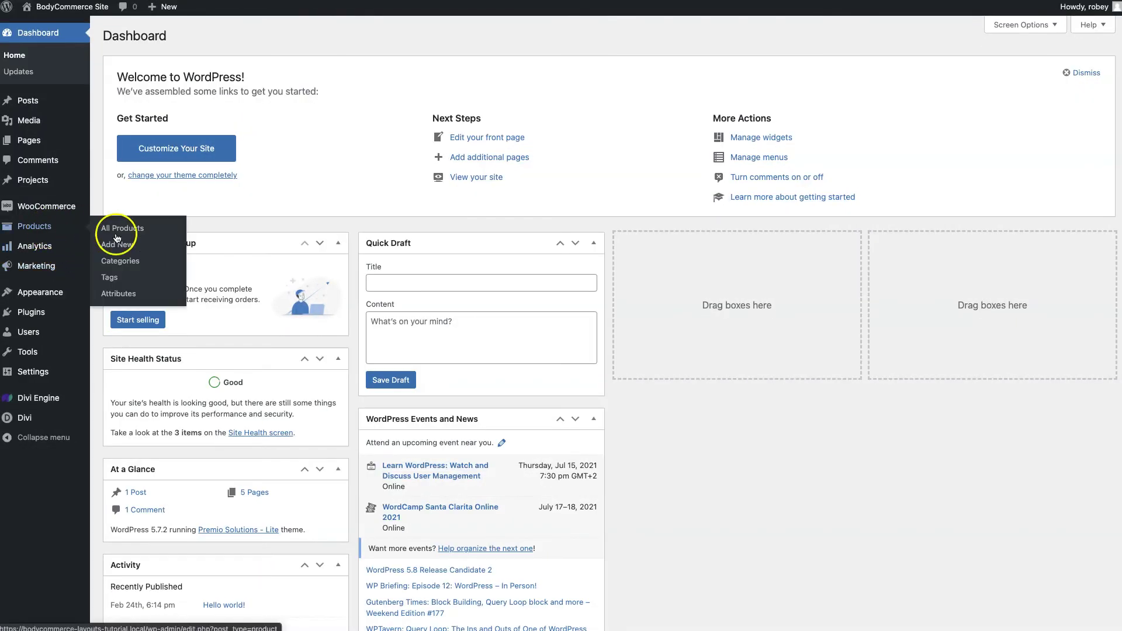
pyautogui.click(130, 262)
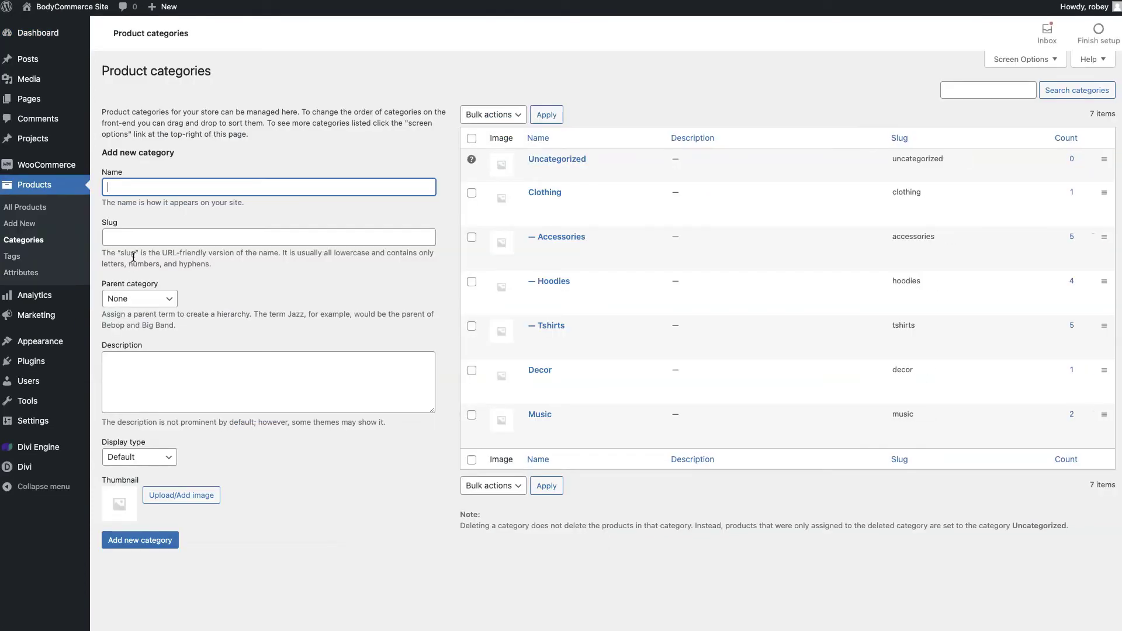
pyautogui.write('Shelves')
pyautogui.click(127, 380)
pyautogui.write('Lorem ipsum dolor sit amet, consectetur adipiscing elit. Praesent sit amet arcu sit amet urna porta interdum. Interdum et malesuada fames ac ante ipsum primis in faucibus. Sed vestibulum velit leo, sed aliquam est efficitur in. Praesent gravida et libero venenatis dignissim.')
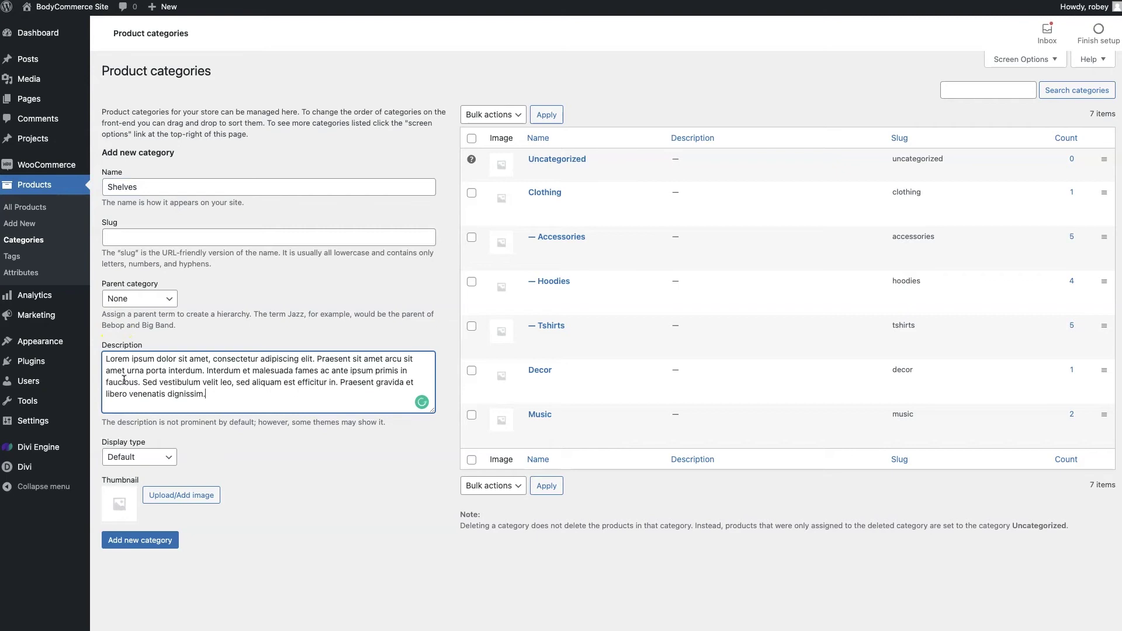
pyautogui.click(140, 540)
# Add the 'Beds', 'Chairs' and 'Sofas' product categories.
pyautogui.click(165, 187)
pyautogui.write('Beds')
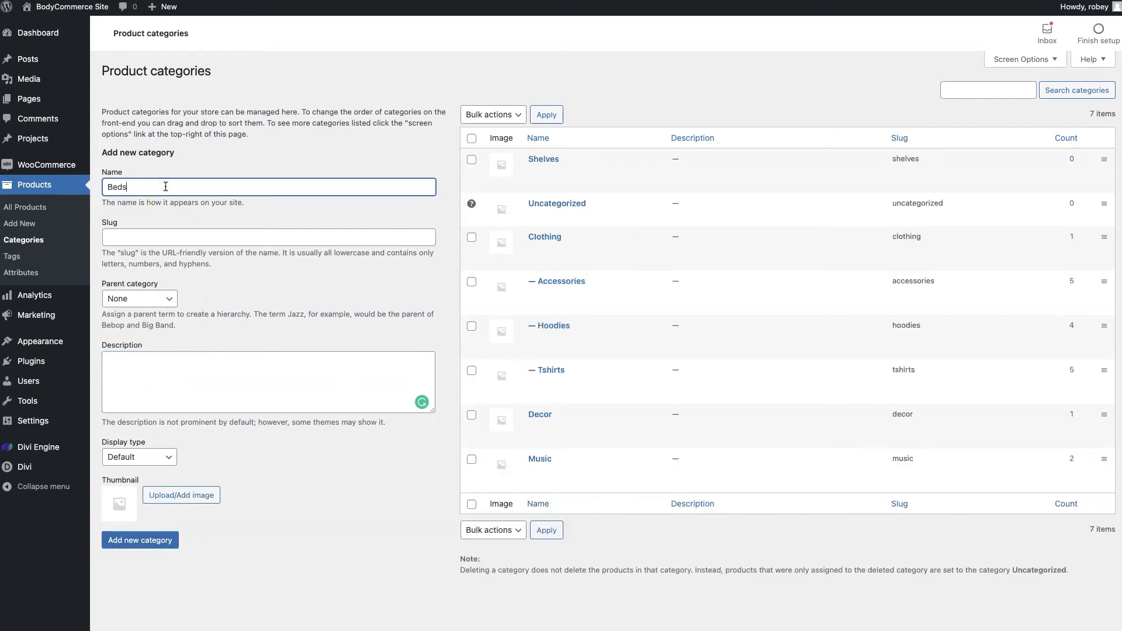
pyautogui.click(154, 539)
pyautogui.click(175, 187)
pyautogui.write('Chairs')
pyautogui.click(121, 546)
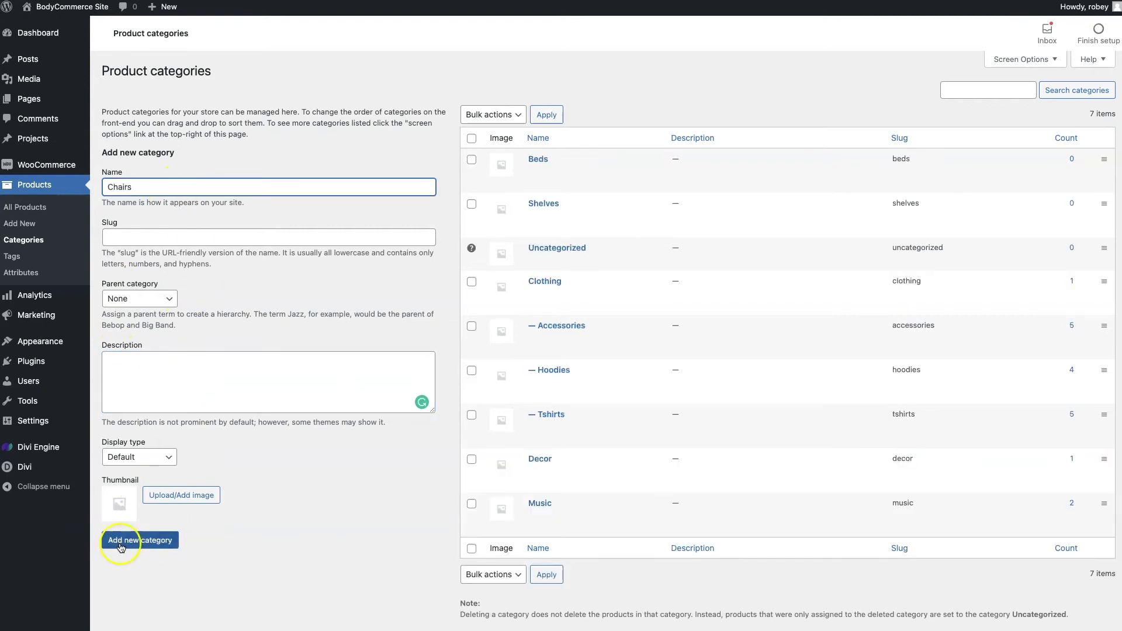
pyautogui.click(145, 187)
pyautogui.write('Sofas')
pyautogui.click(141, 543)
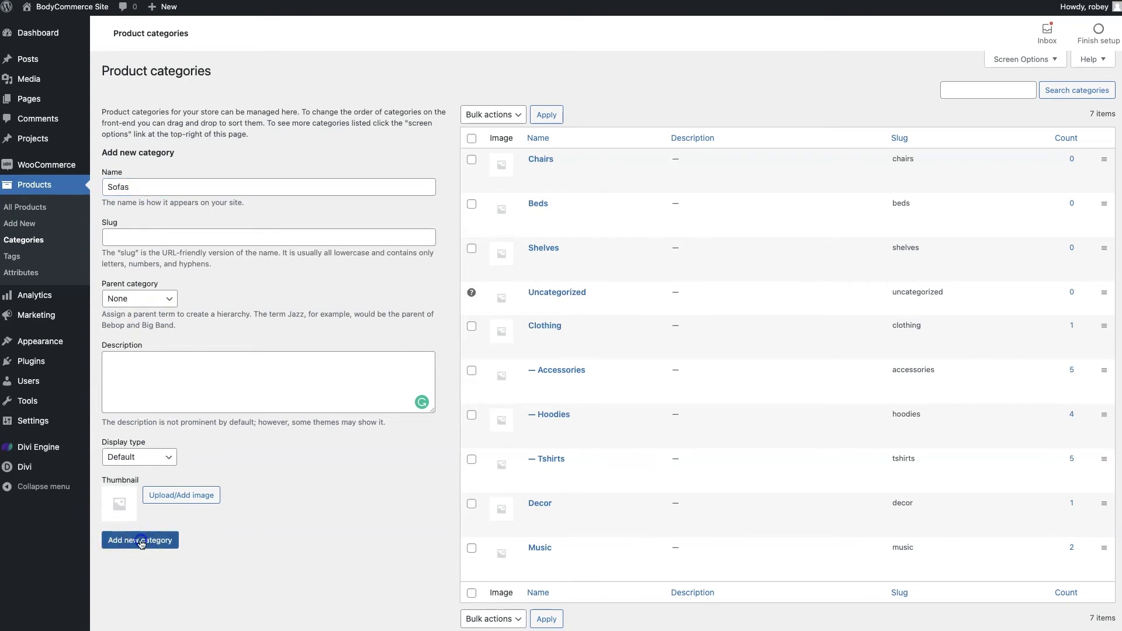
# Give the Sofas category a Lorem ipsum description and the yellow sofa thumbnail, then update.
pyautogui.moveTo(497, 157)
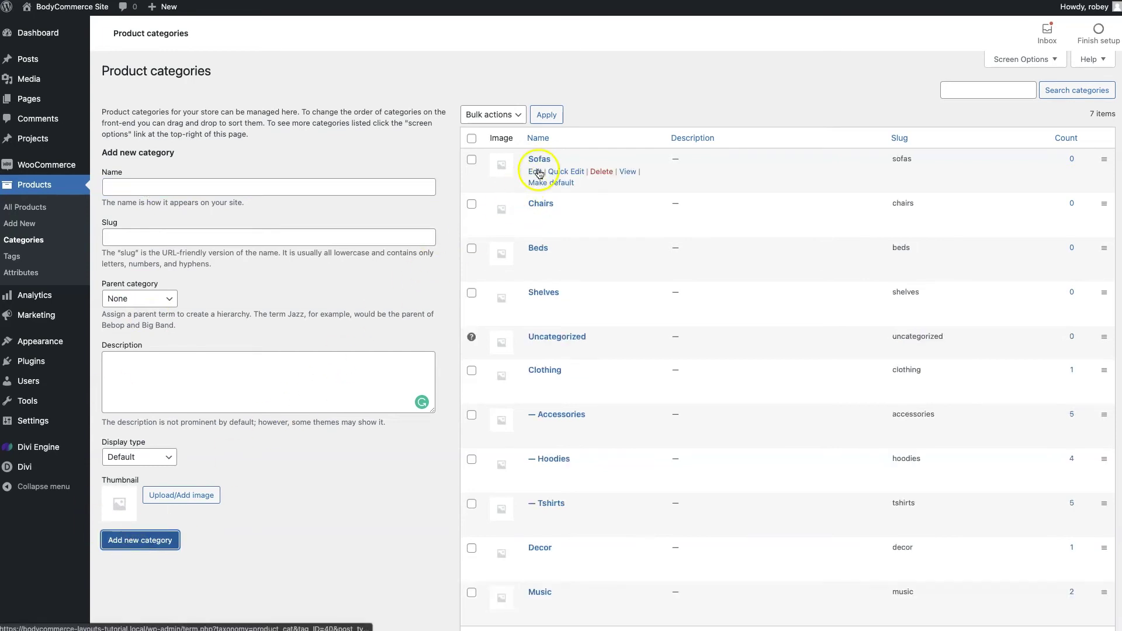
pyautogui.click(538, 173)
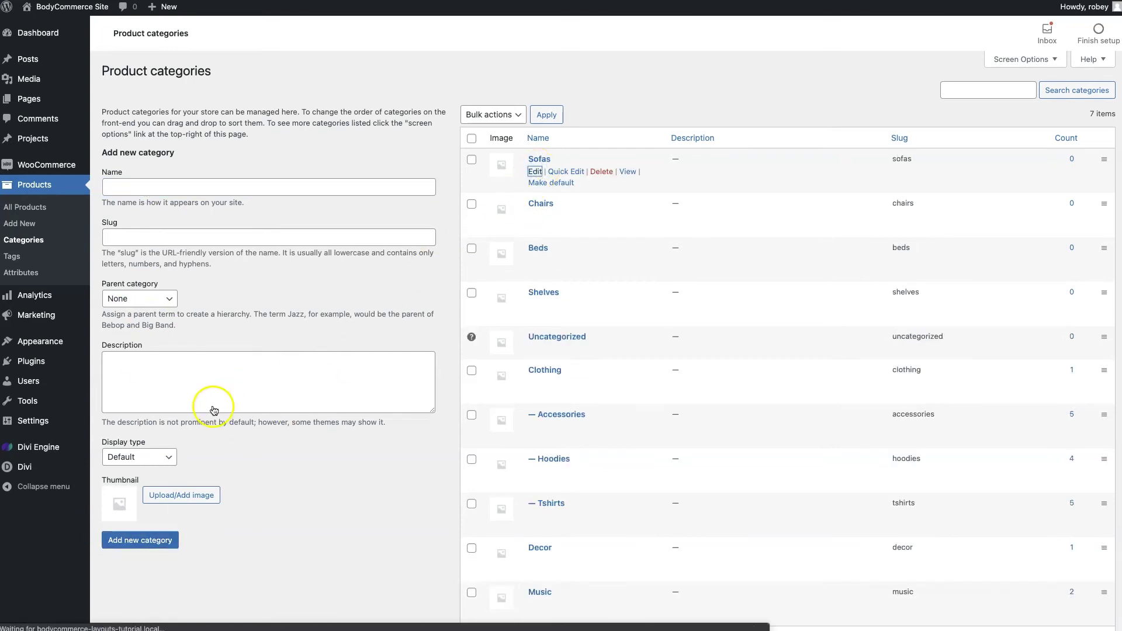
pyautogui.click(263, 291)
pyautogui.press('super+v')
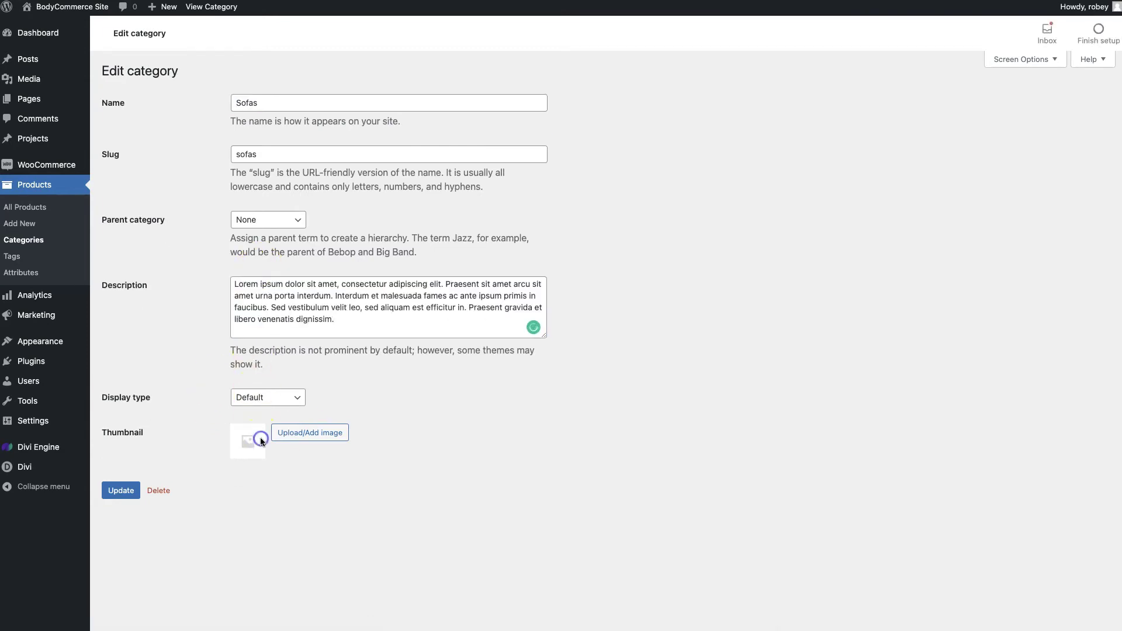
pyautogui.click(307, 433)
pyautogui.click(610, 153)
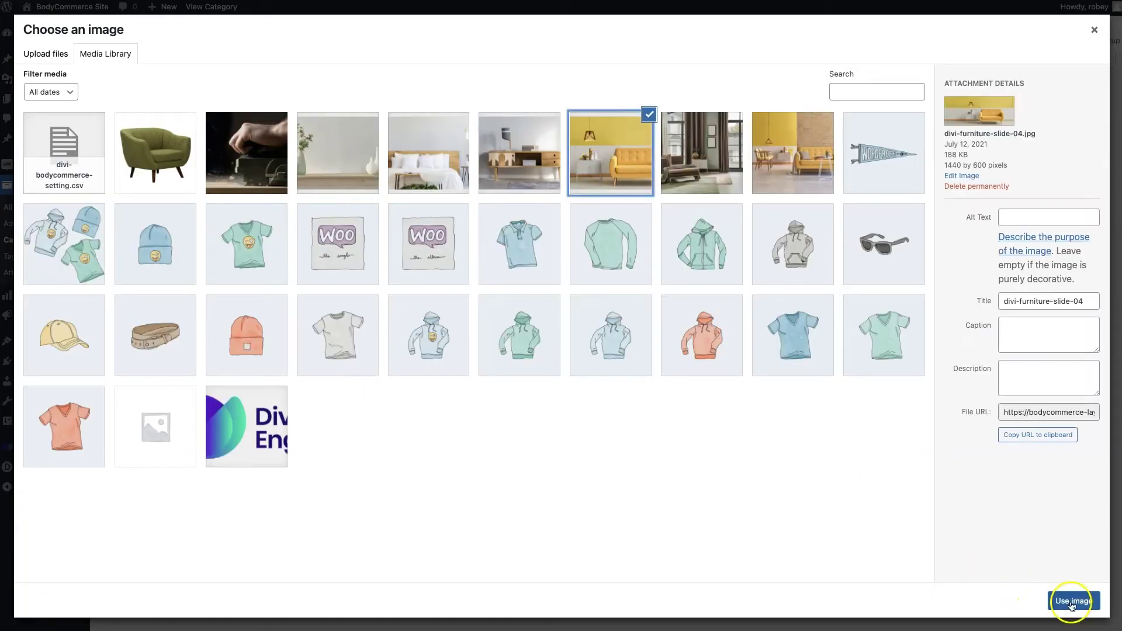
pyautogui.click(1073, 601)
pyautogui.click(121, 490)
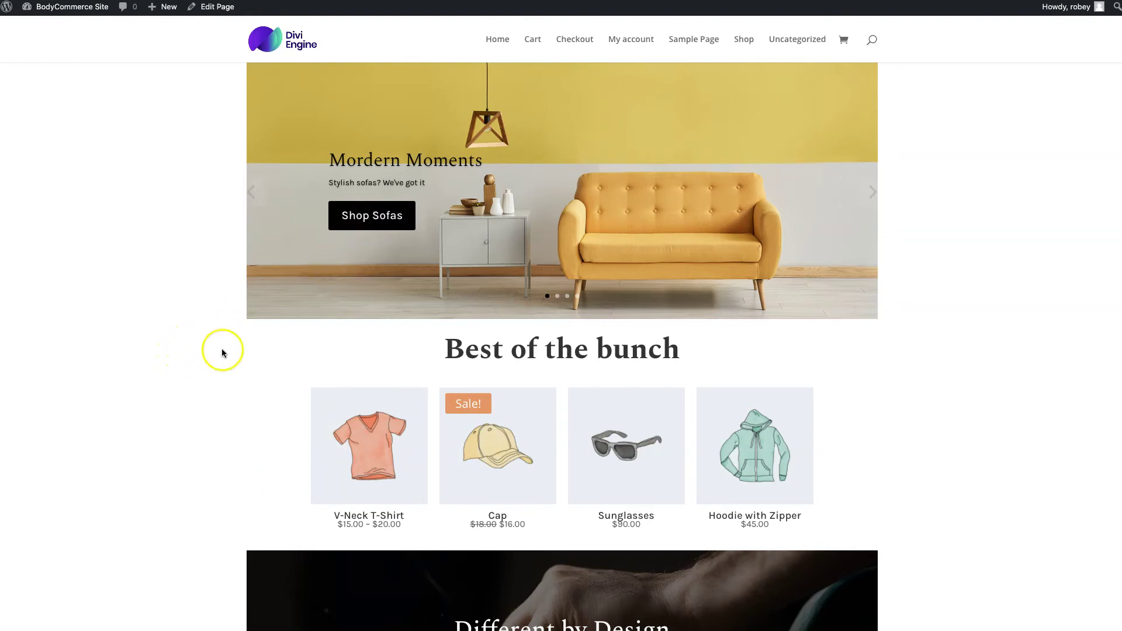
pyautogui.scroll(-1, 374, 205)
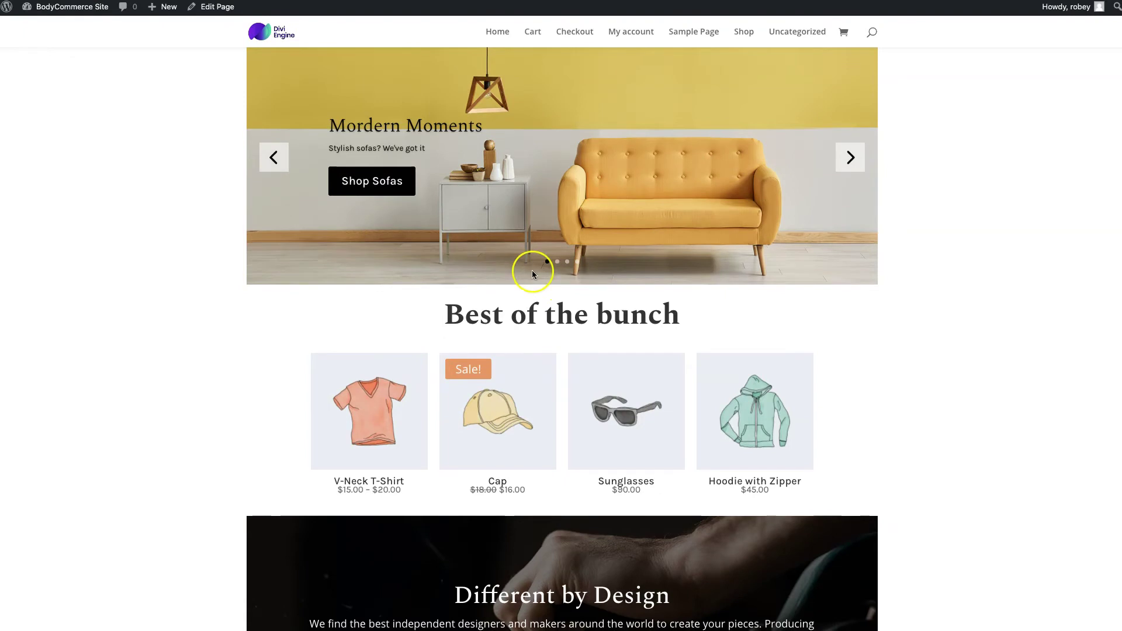
pyautogui.scroll(1, 531, 270)
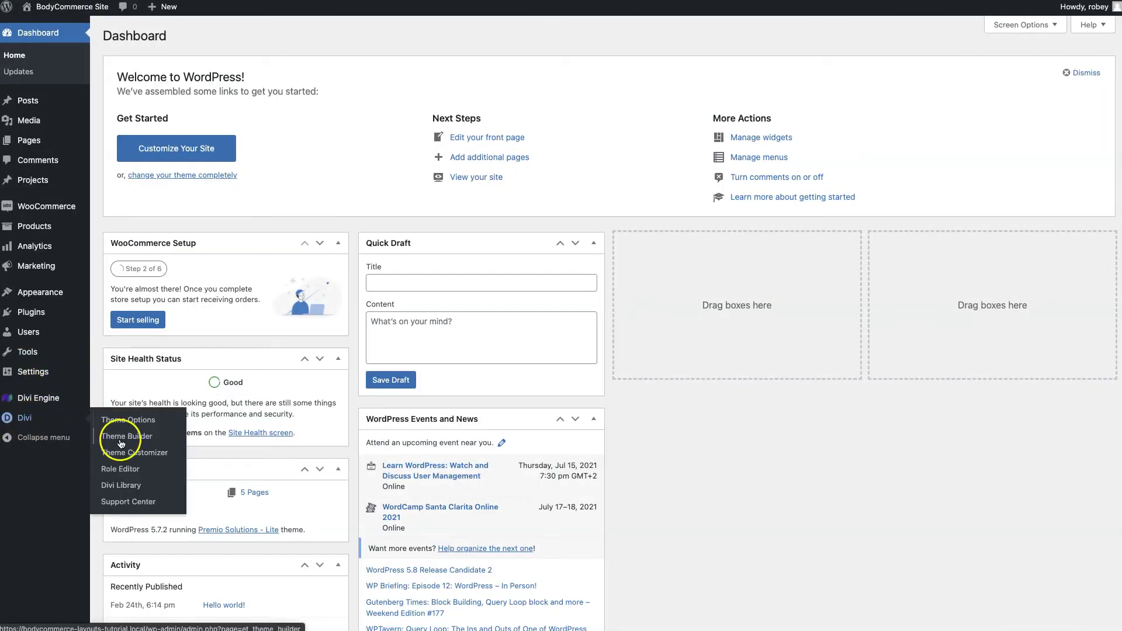
# Open the Furniture Shop – Shop Page layout from the Divi Library in the builder.
pyautogui.click(109, 489)
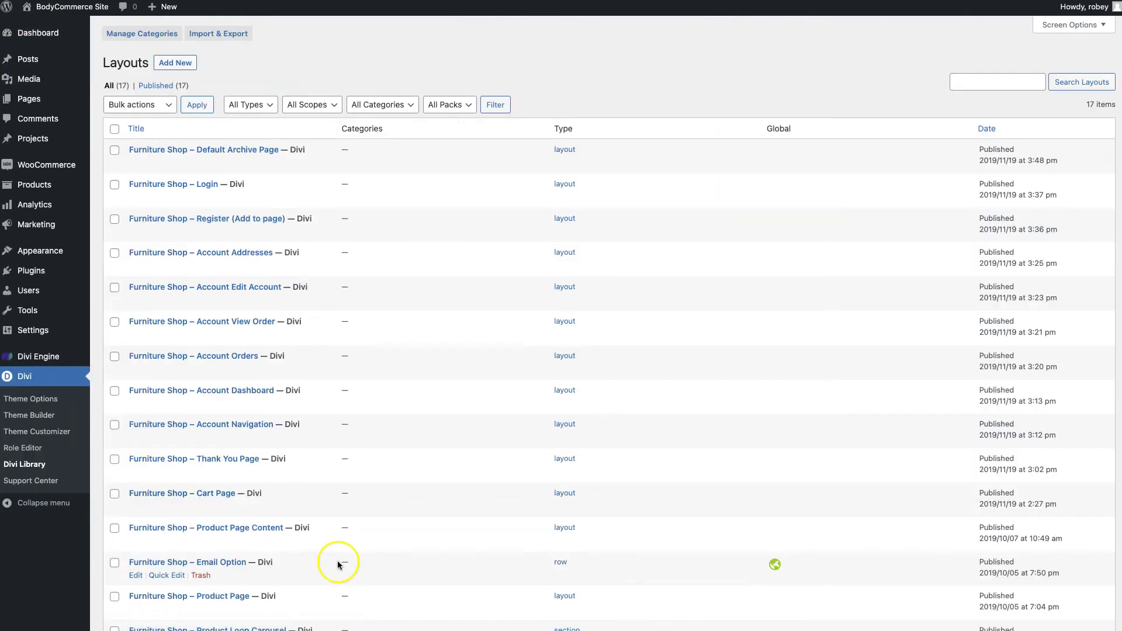
pyautogui.scroll(-1, 338, 560)
pyautogui.scroll(-3, 338, 560)
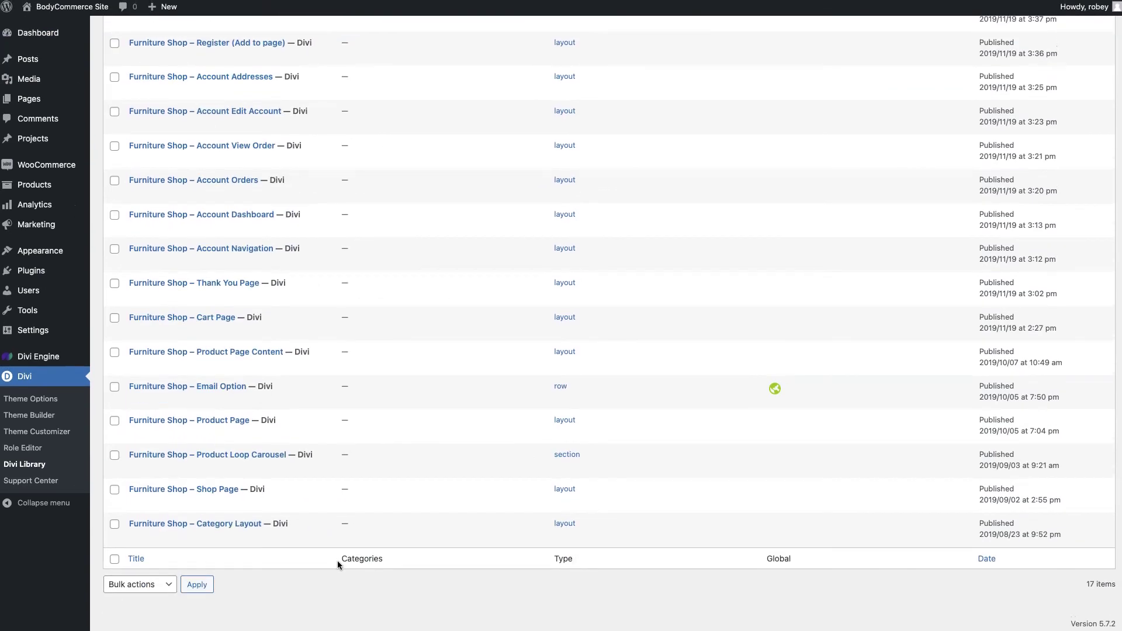
pyautogui.click(338, 556)
pyautogui.moveTo(162, 494)
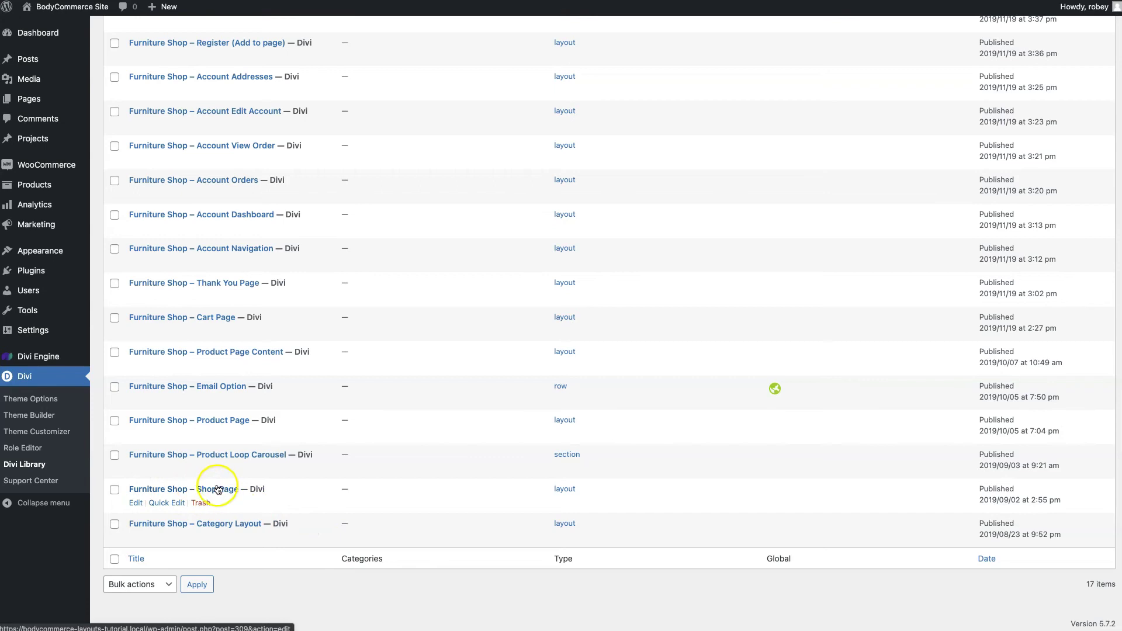
pyautogui.click(136, 504)
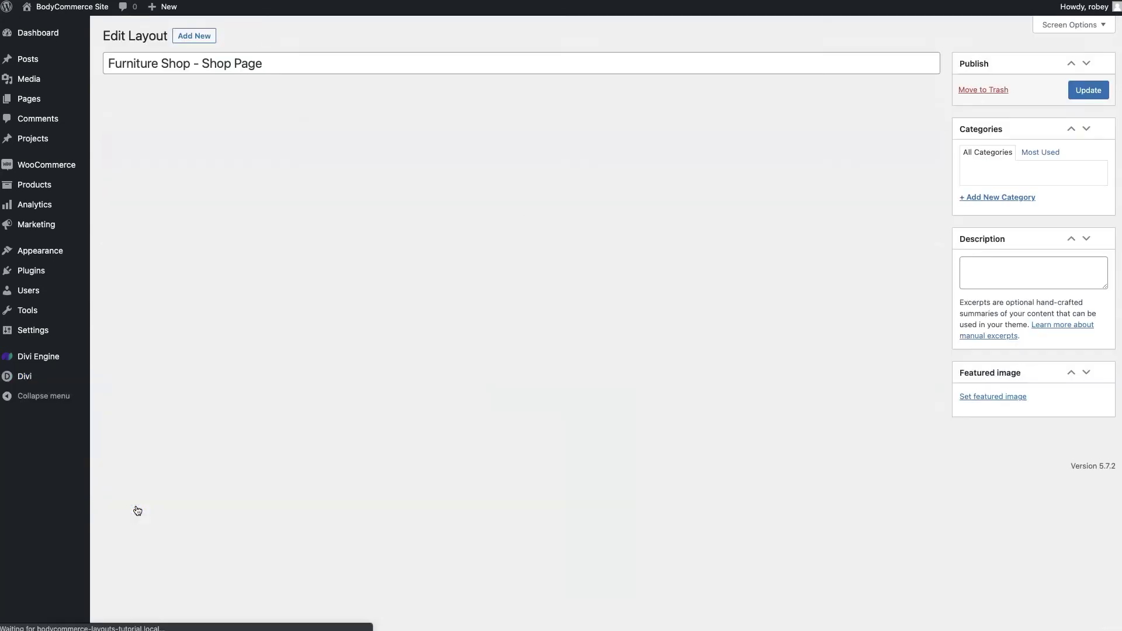
pyautogui.click(532, 414)
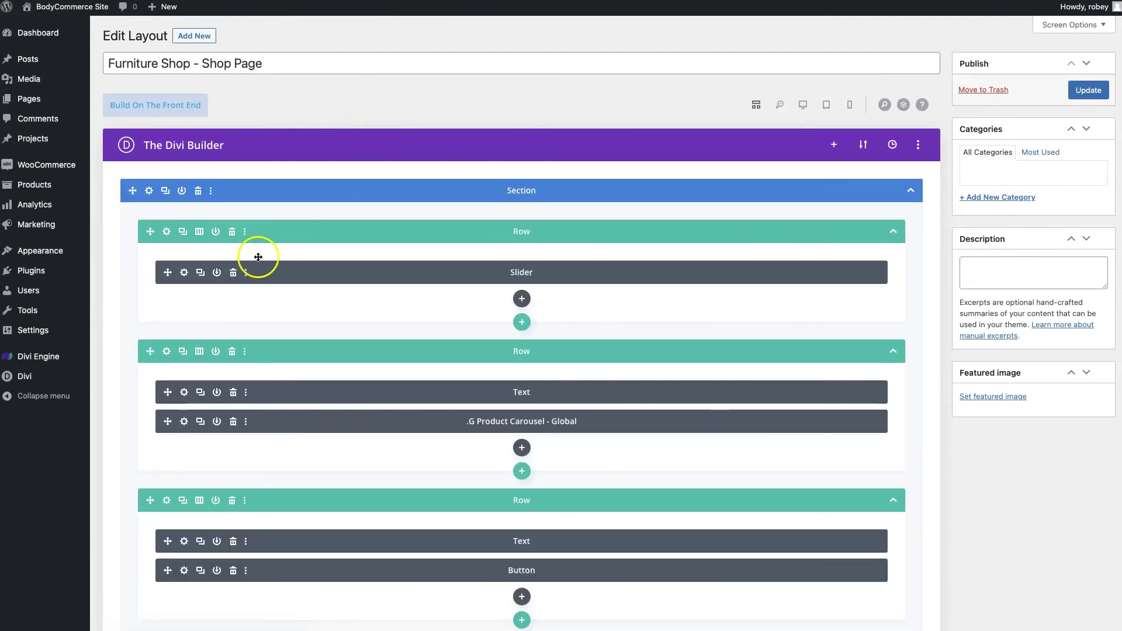
# Bring up the Mordern Moments slide's link settings and its Button Link URL field.
pyautogui.click(186, 277)
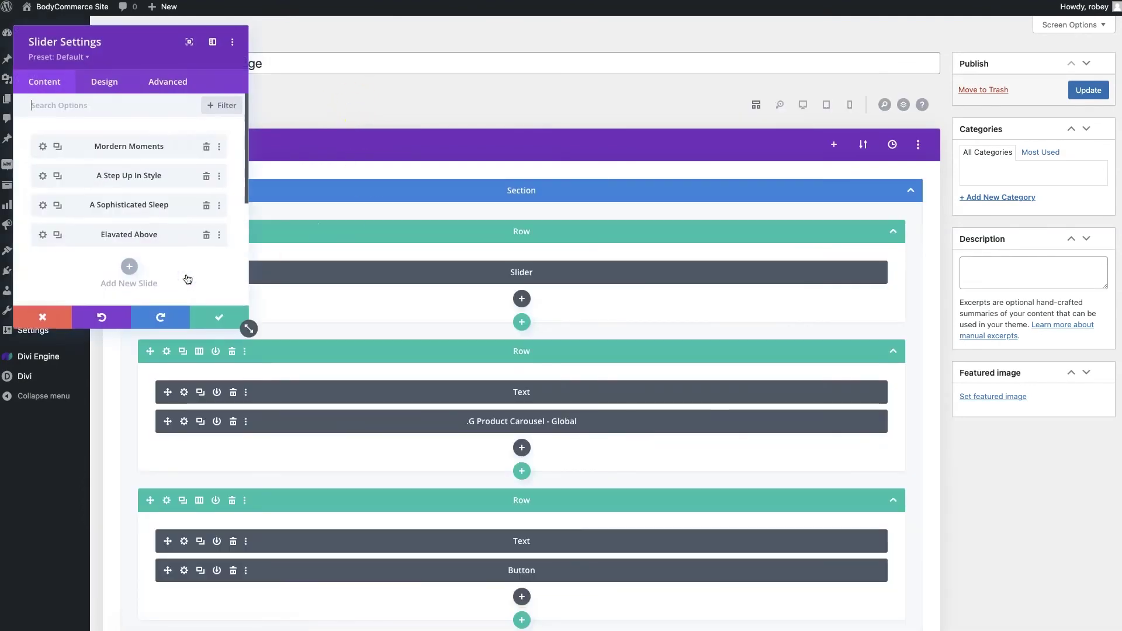
pyautogui.click(42, 149)
pyautogui.scroll(-6, 98, 209)
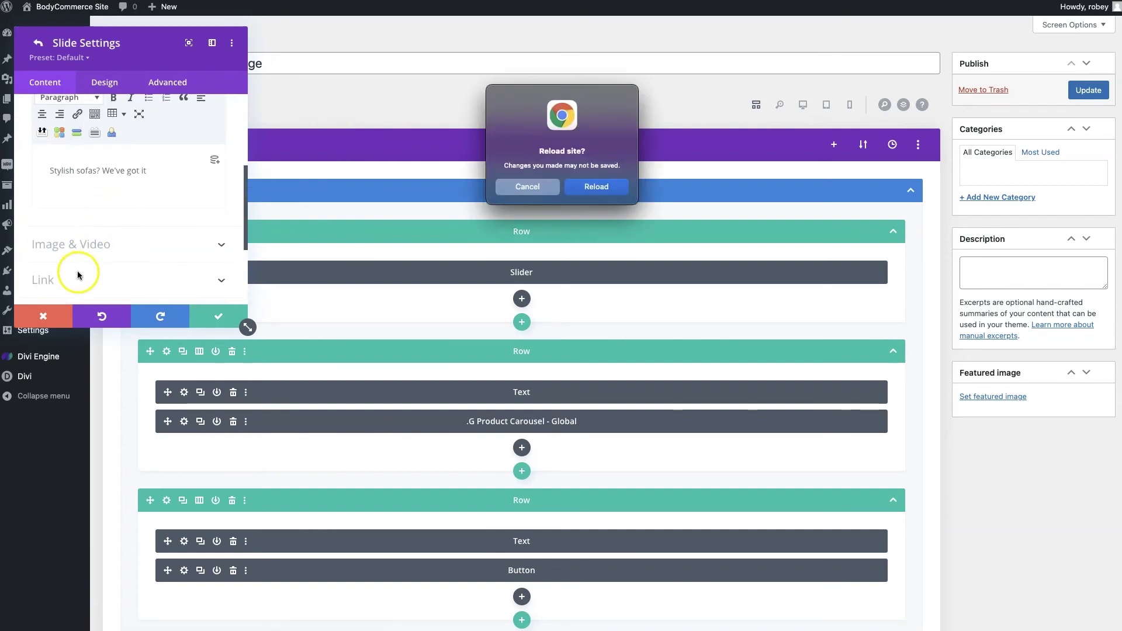
pyautogui.click(527, 187)
pyautogui.click(112, 280)
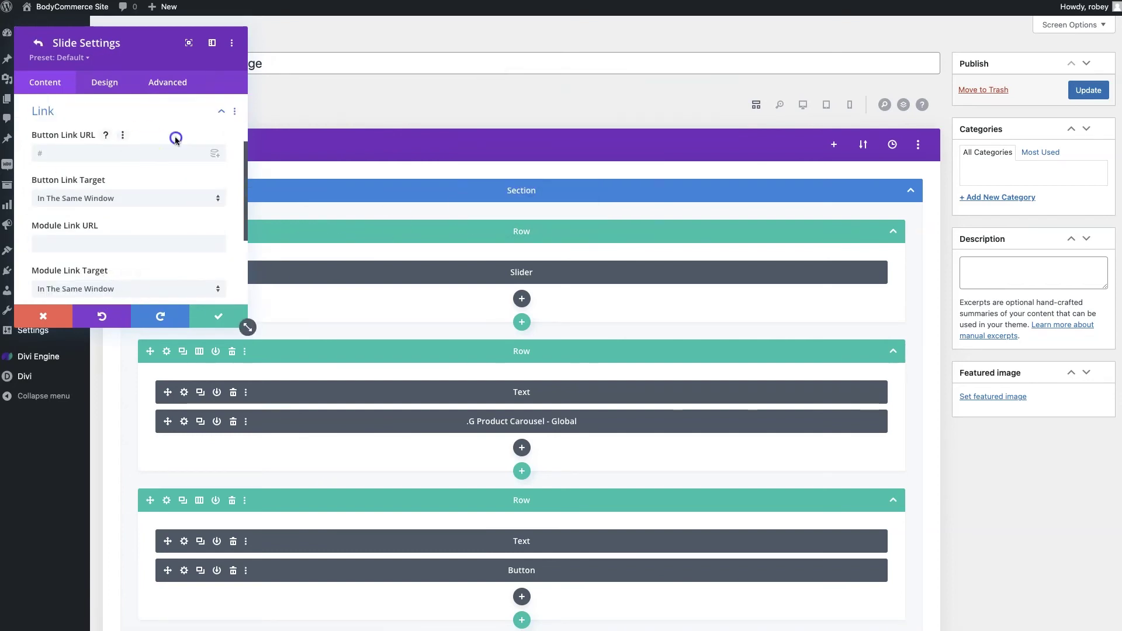
pyautogui.click(117, 153)
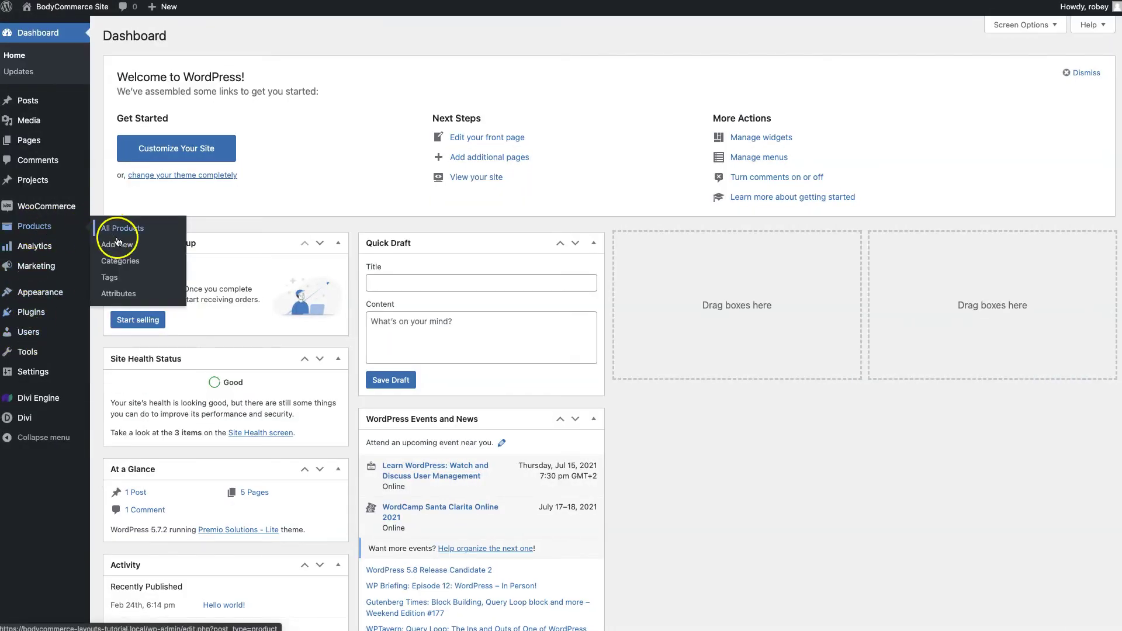
# Start a new product titled 'Fancy Chair' with pasted Lorem ipsum description and regular price 100.
pyautogui.click(119, 244)
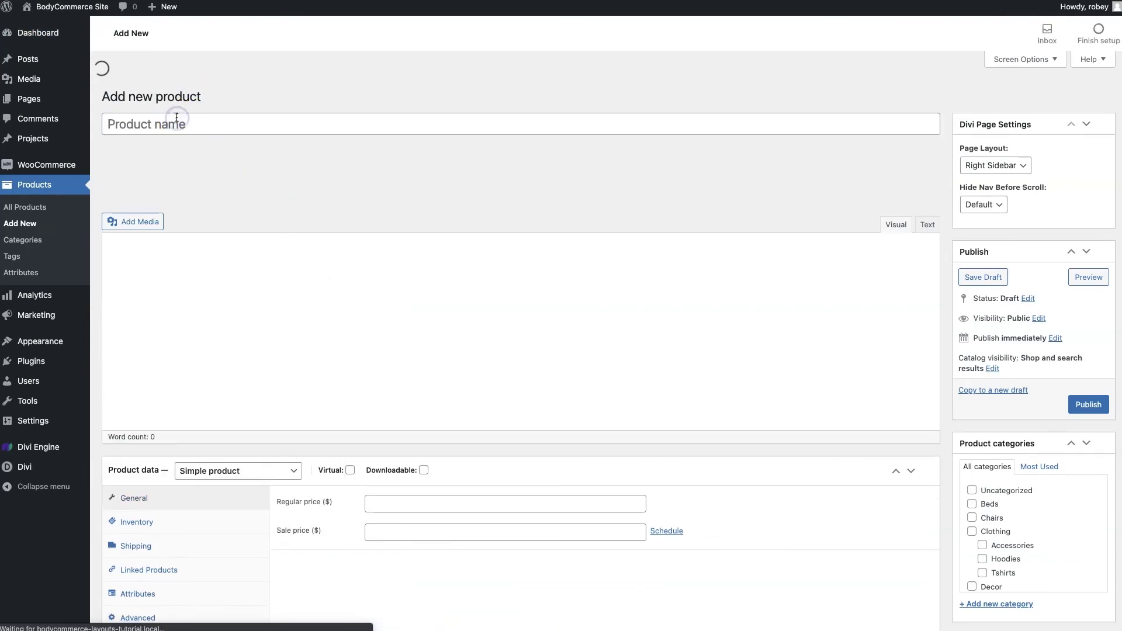
pyautogui.click(144, 100)
pyautogui.write('Fancy Chair')
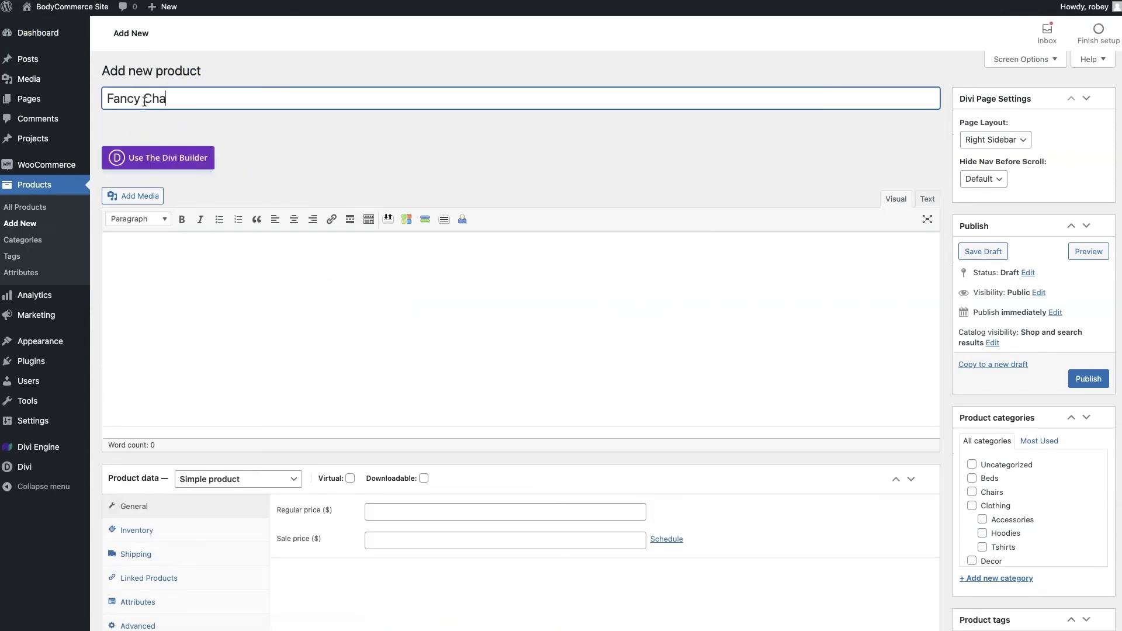
pyautogui.click(240, 342)
pyautogui.write('Lorem ipsum dolor sit amet, consectetur adipiscing elit, sed do eiusmod tempor incididunt ut labore et dolore magna aliqua.')
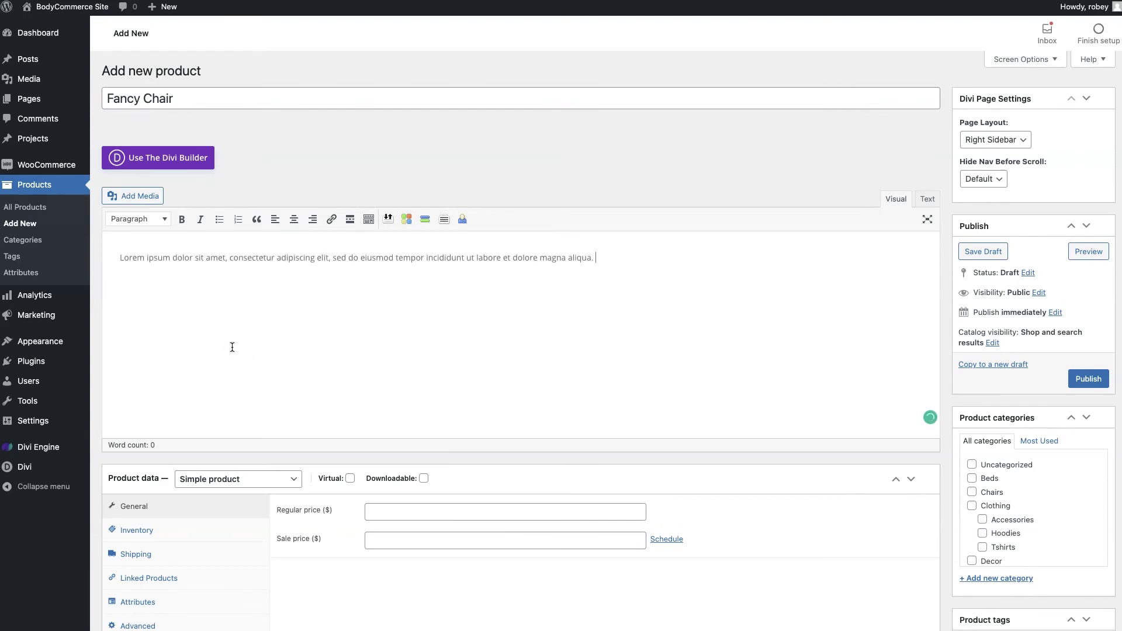
pyautogui.click(395, 509)
pyautogui.write('100')
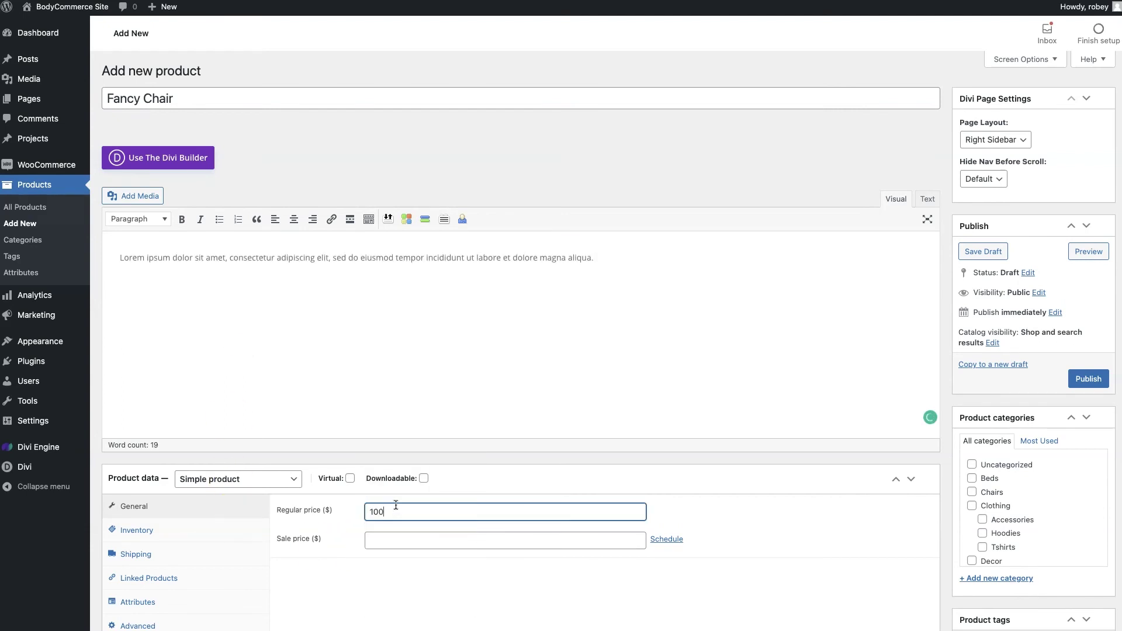
pyautogui.click(943, 366)
# Set the green armchair as product image, paste a short description, and tick the Chairs category.
pyautogui.scroll(-4, 943, 366)
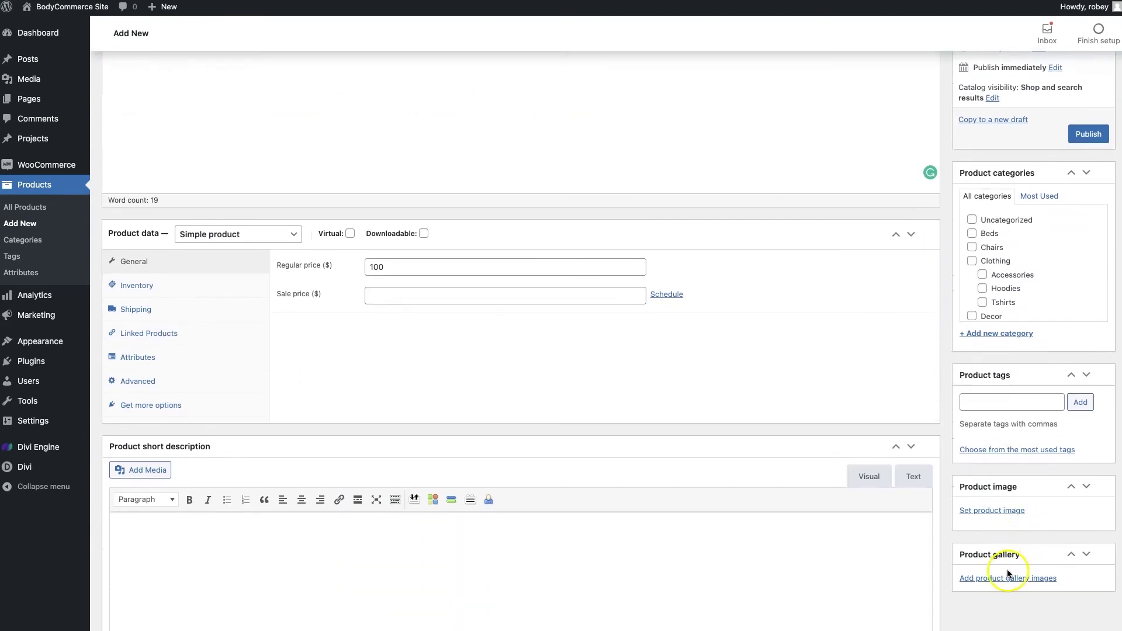
pyautogui.click(997, 504)
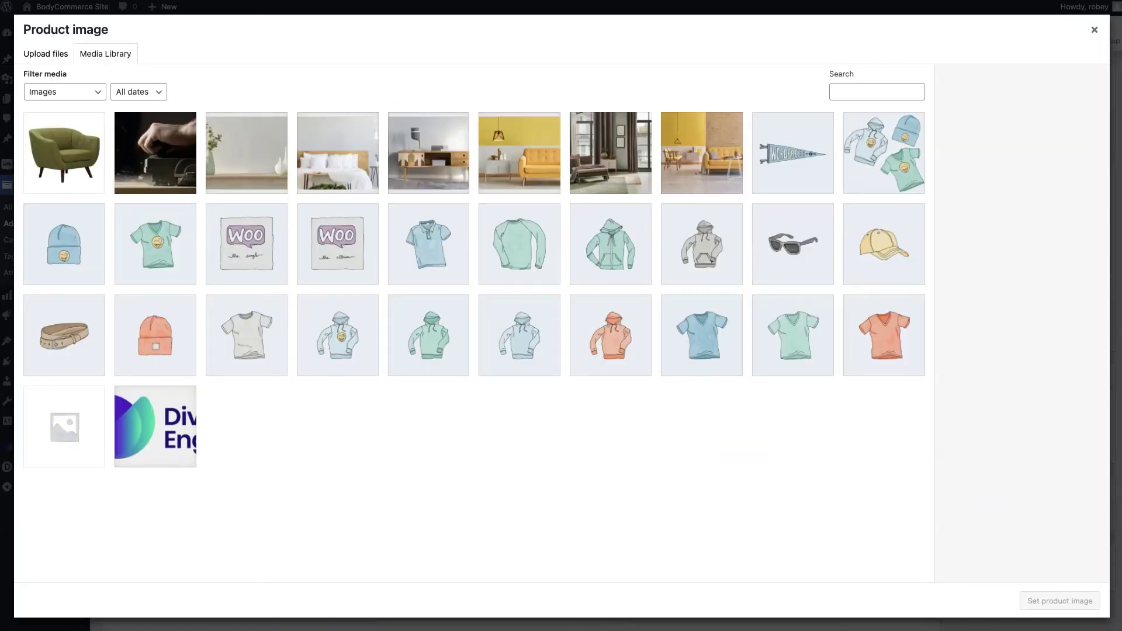
pyautogui.click(1037, 602)
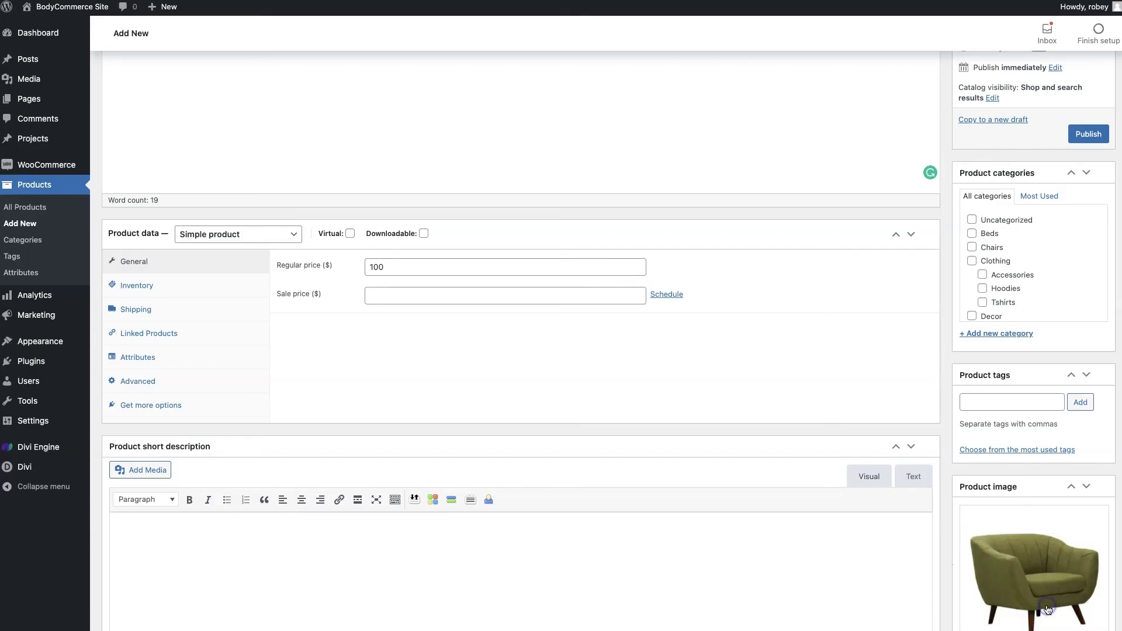
pyautogui.scroll(-2, 797, 513)
pyautogui.click(387, 441)
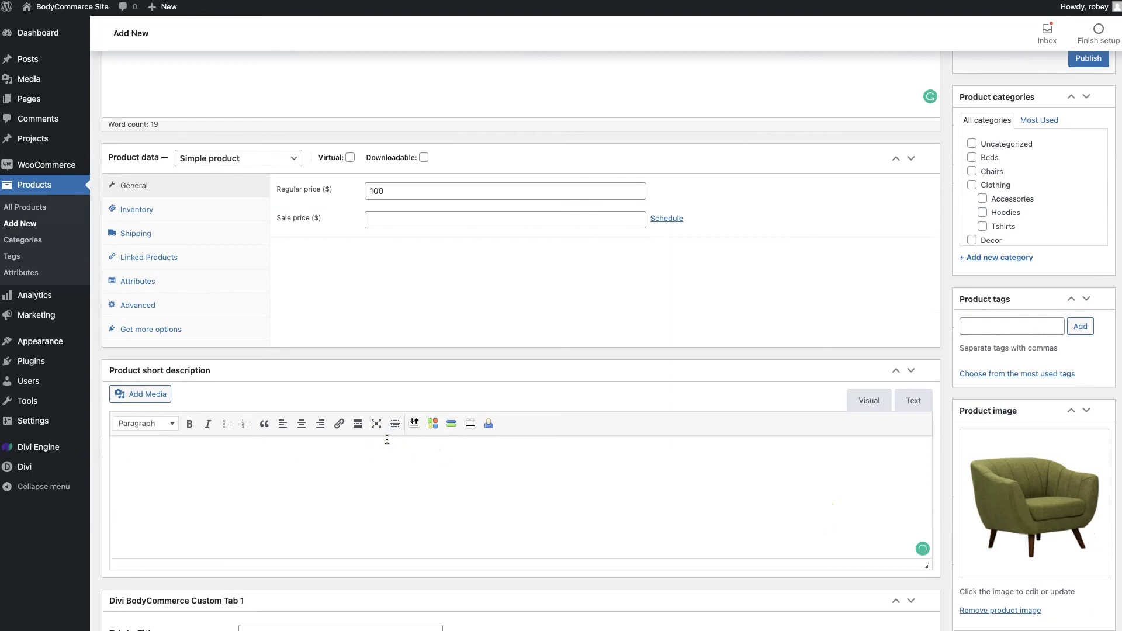
pyautogui.write('Lorem ipsum dolor sit amet, consectetur adipiscing elit, sed do eiusmod tempor incididunt ut labore et dolore magna aliqua.')
pyautogui.click(972, 171)
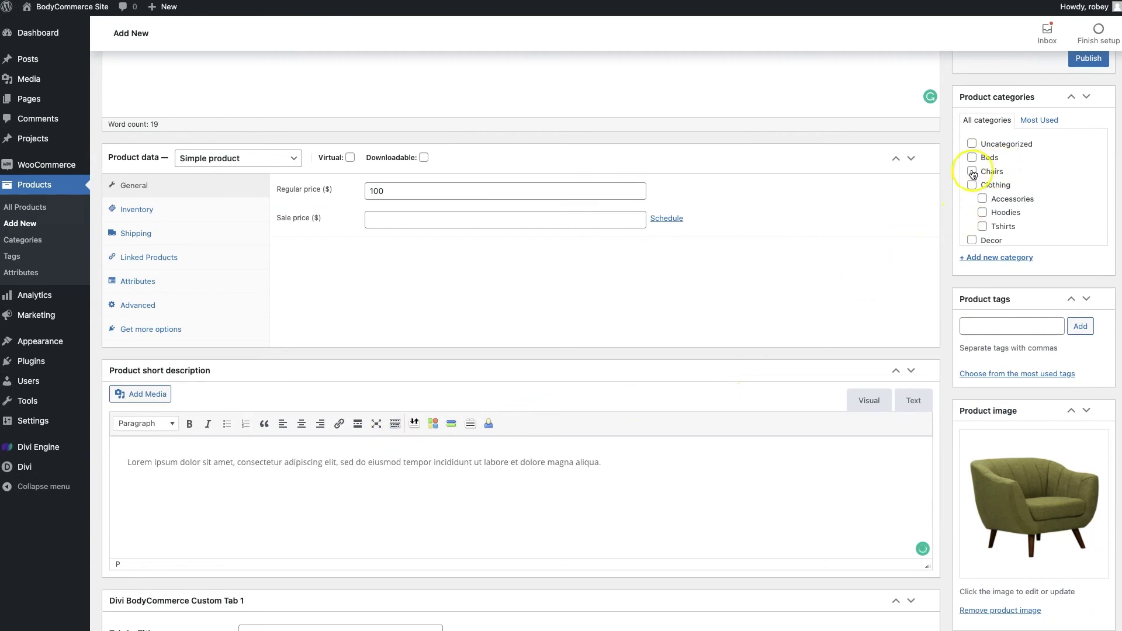
pyautogui.scroll(2, 1047, 142)
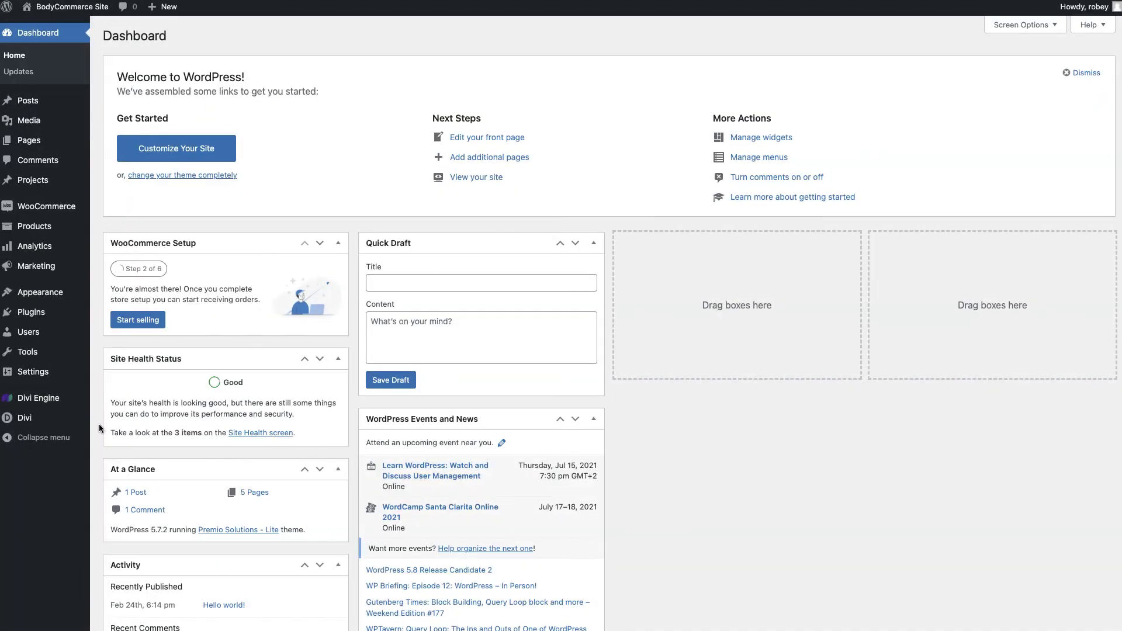
# Go to Theme Builder under the Divi sidebar menu.
pyautogui.moveTo(62, 418)
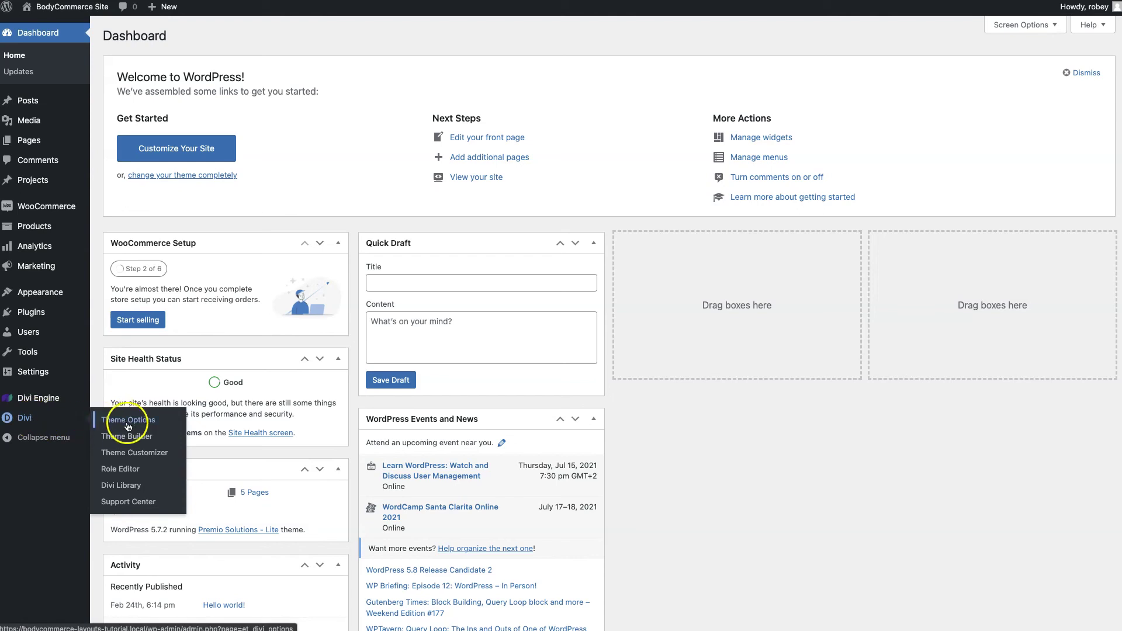
pyautogui.click(126, 436)
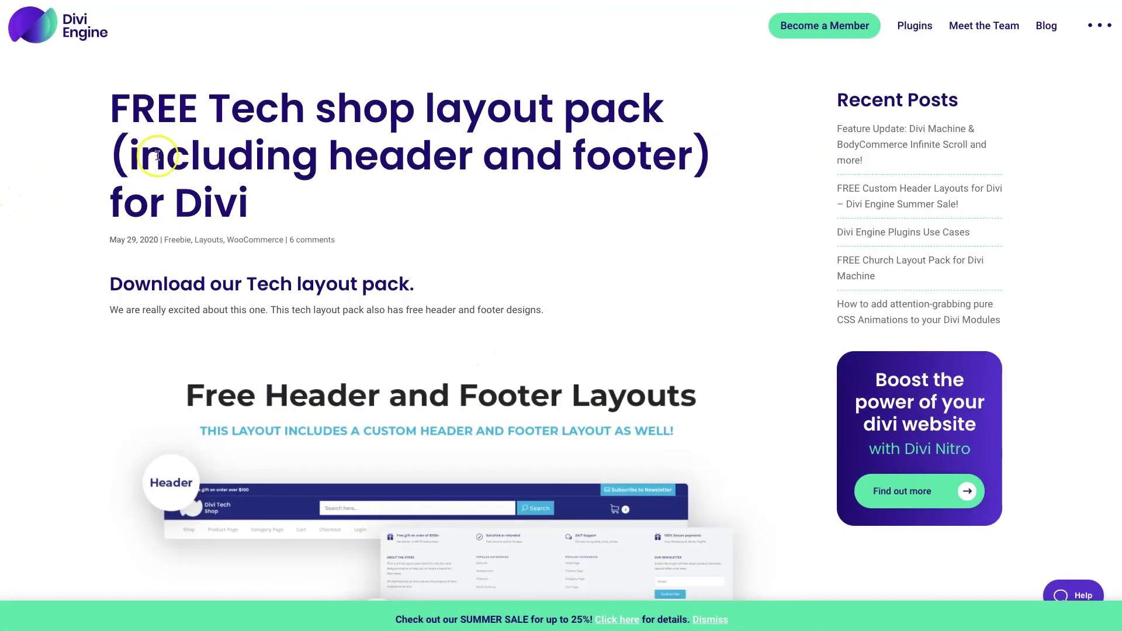
# Highlight 'header and footer) for Divi' in the Tech shop post title, then open Theme Builder portability.
pyautogui.moveTo(329, 155); pyautogui.dragTo(462, 215)
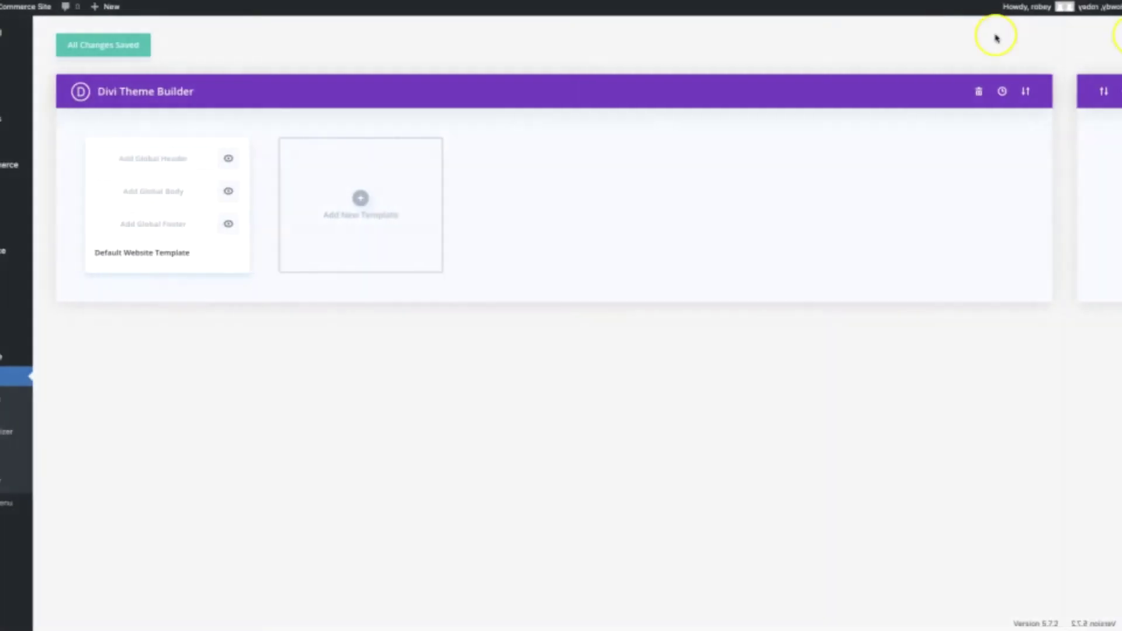
pyautogui.click(1025, 91)
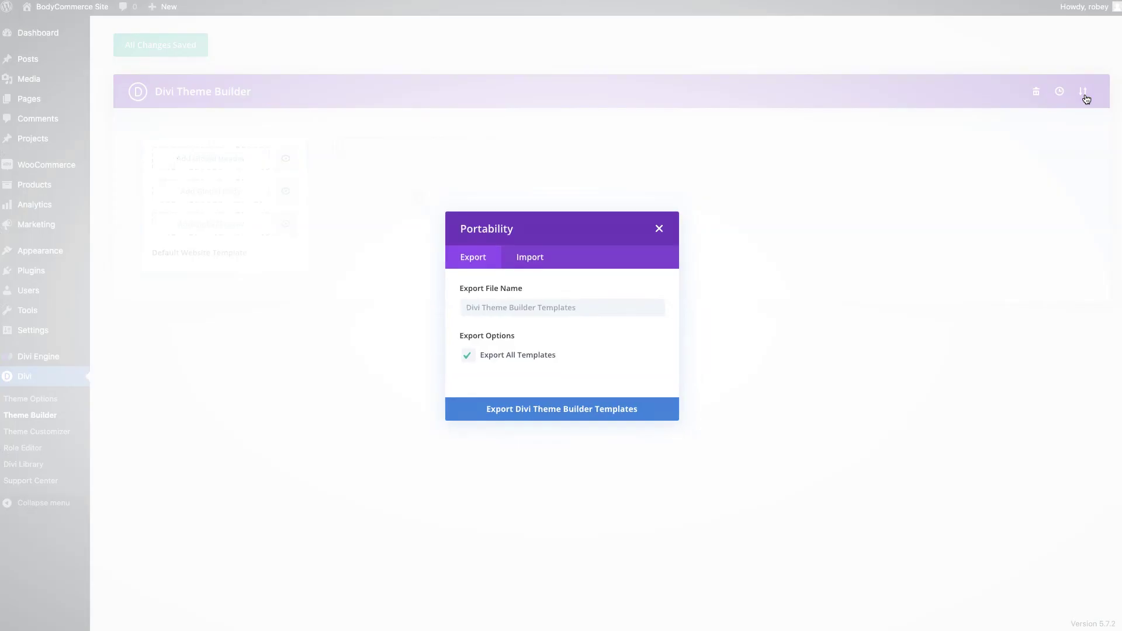
# Import TECH-SHOP-HEADER-FOOTER-PACK.JSON from Extra/Tech Shop, overriding the Default Website Template.
pyautogui.click(519, 257)
pyautogui.click(553, 293)
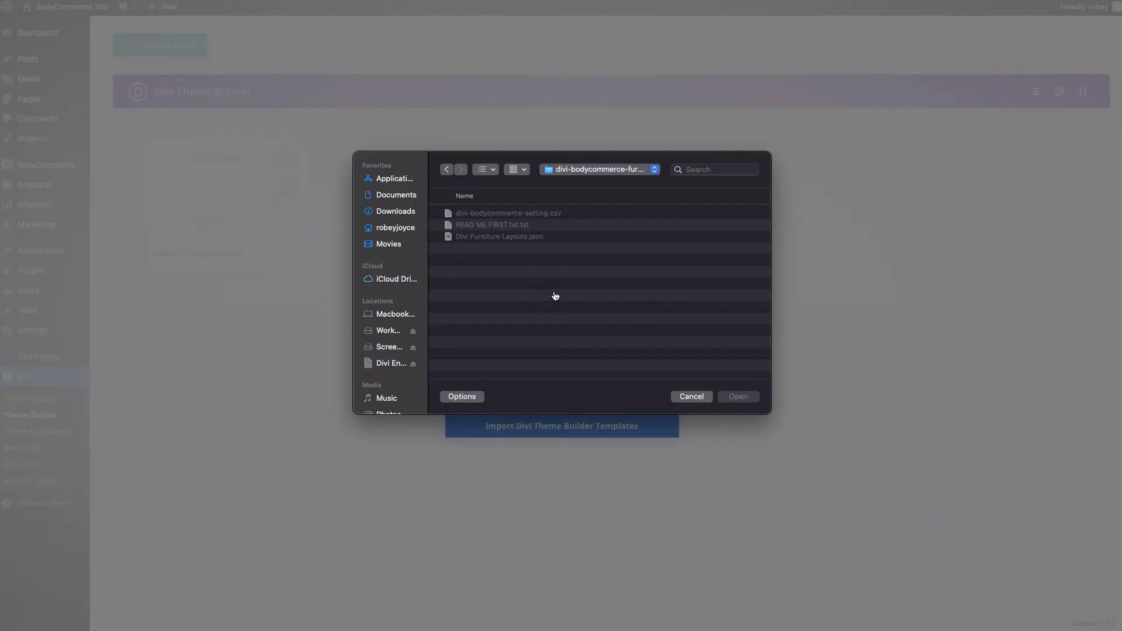
pyautogui.click(593, 170)
pyautogui.click(561, 182)
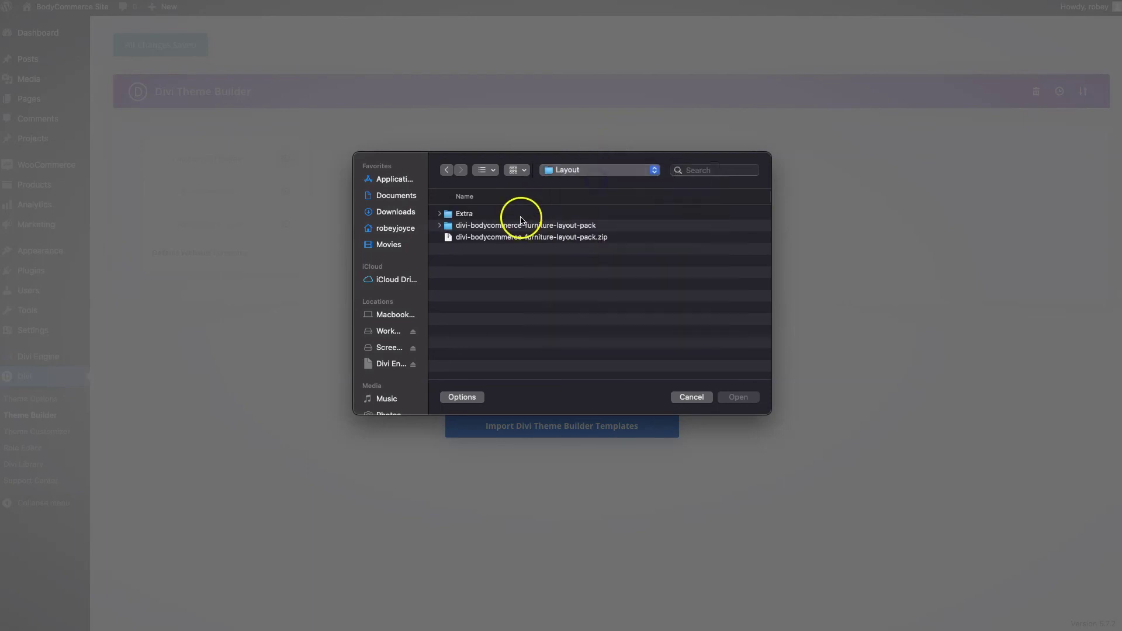
pyautogui.click(484, 214)
pyautogui.doubleClick(483, 226)
pyautogui.doubleClick(500, 214)
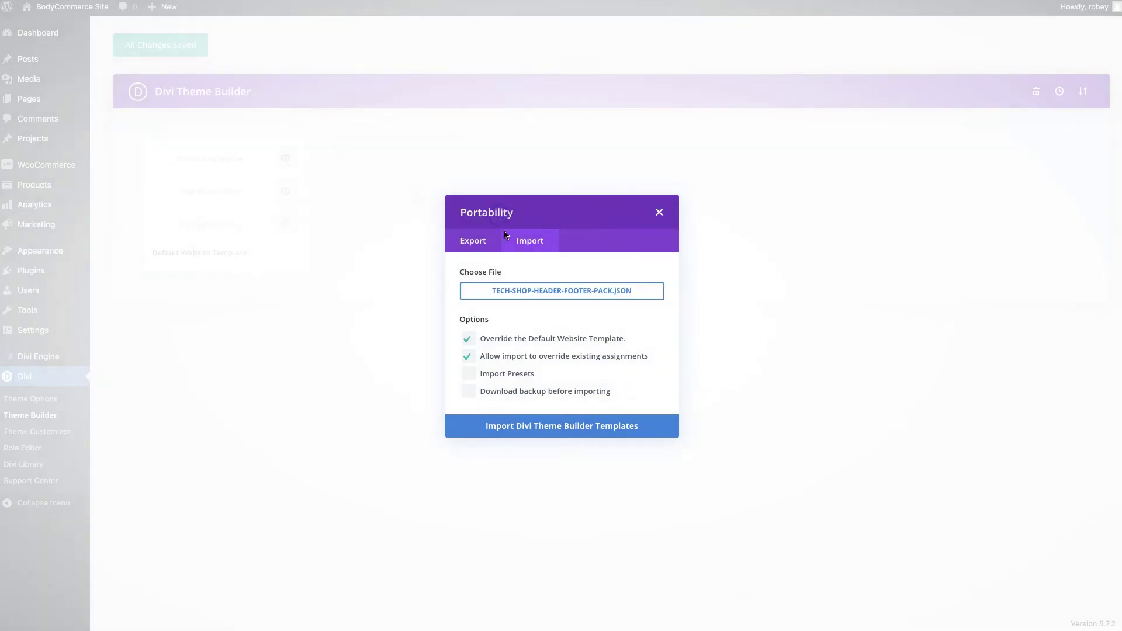
pyautogui.click(471, 340)
pyautogui.click(527, 424)
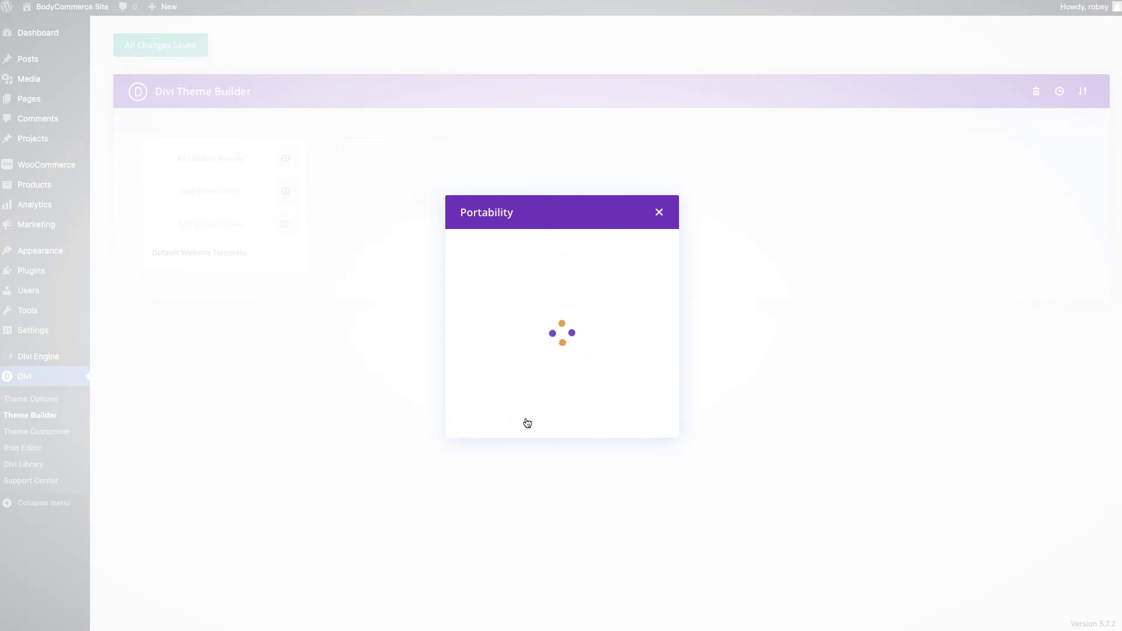